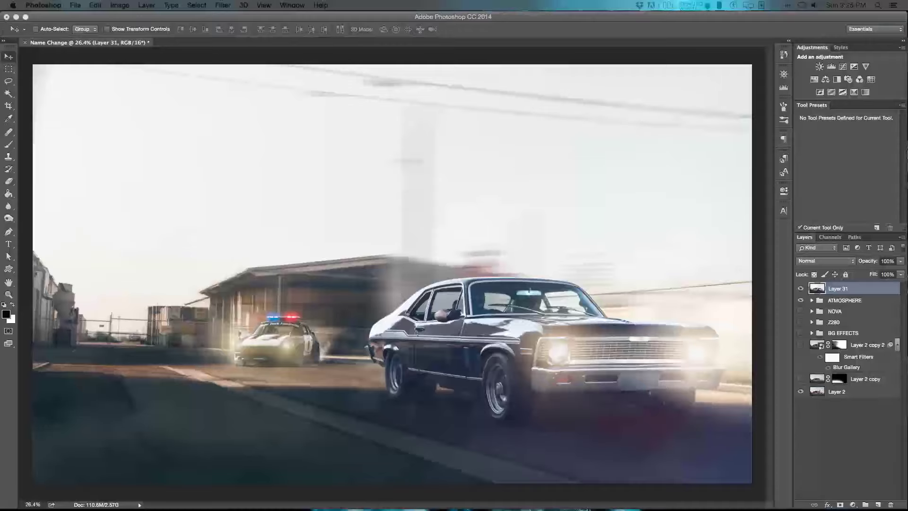
Step: Hide Layer 31, ATMOSPHERE and every group above Layer 2, leaving the plain street photo
left_click_drag(801, 300, 801, 289)
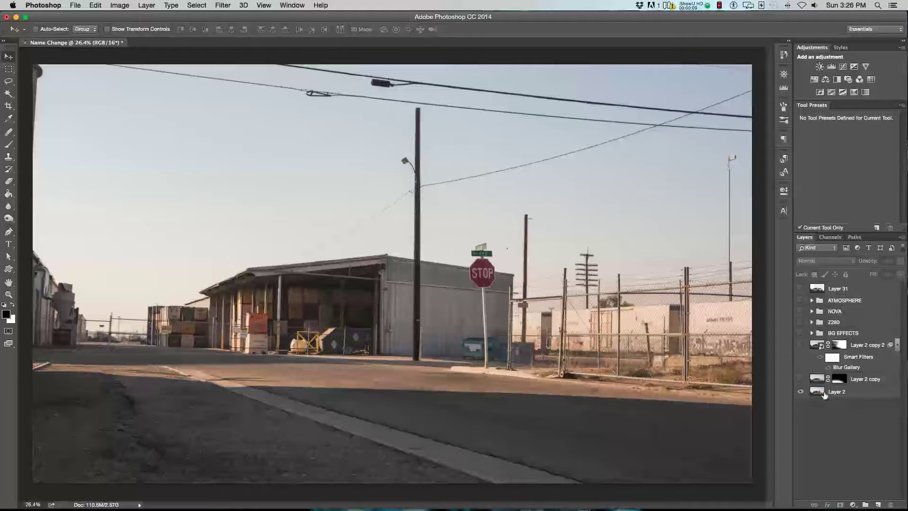
Step: Show Layer 2 copy and Layer 2 copy 2, previewing its Path Blur settings without changes
left_click(802, 379)
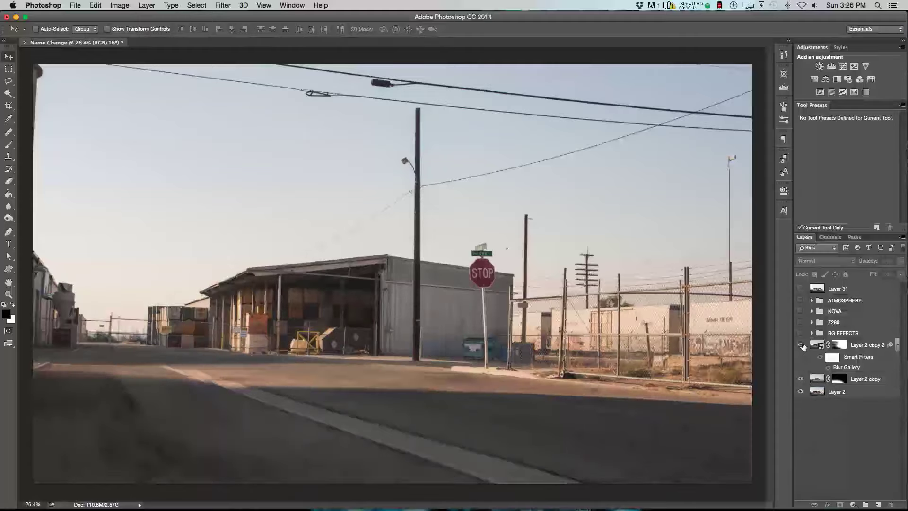
left_click(801, 345)
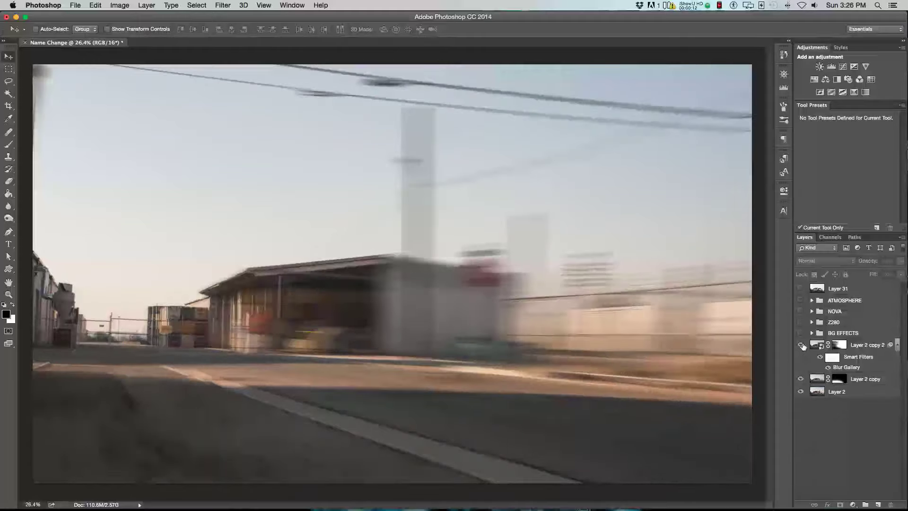
double_click(845, 366)
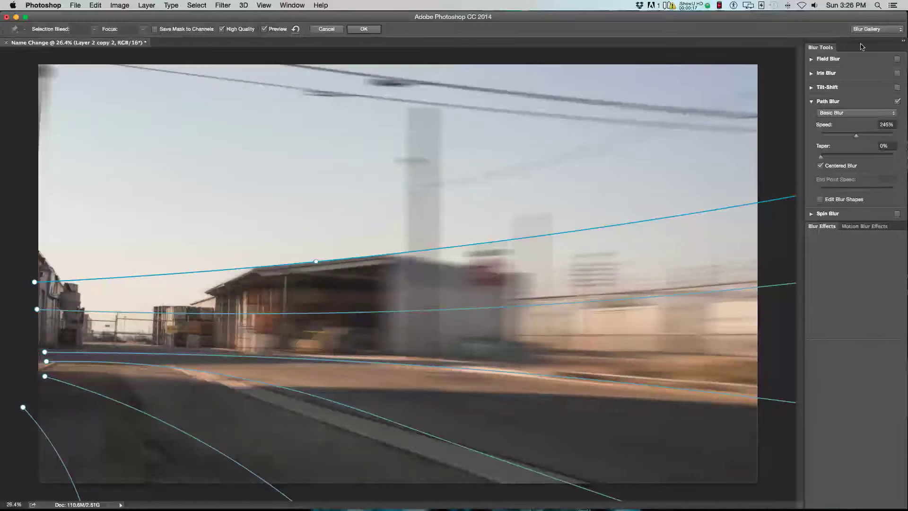
left_click(328, 29)
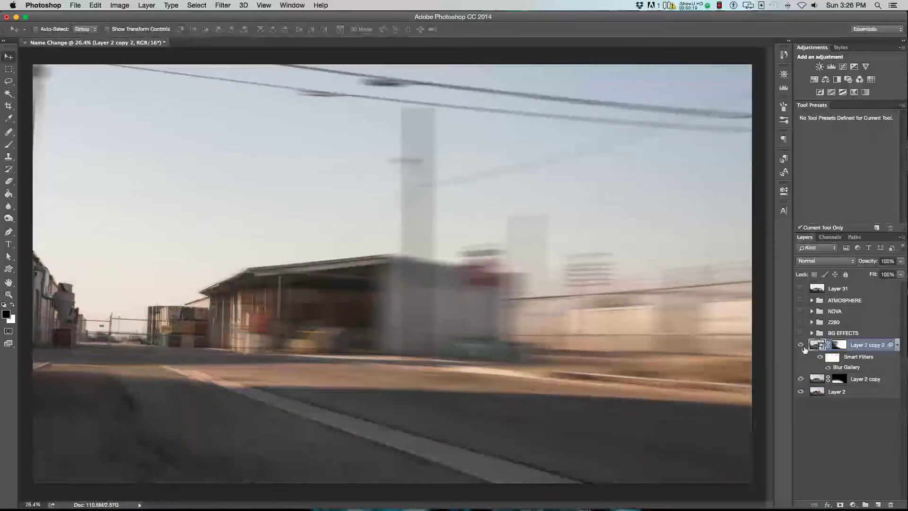
Step: Toggle Layer 2 copy 2 and Layer 2 copy off and on to compare the motion blur
left_click(800, 345)
left_click(801, 379)
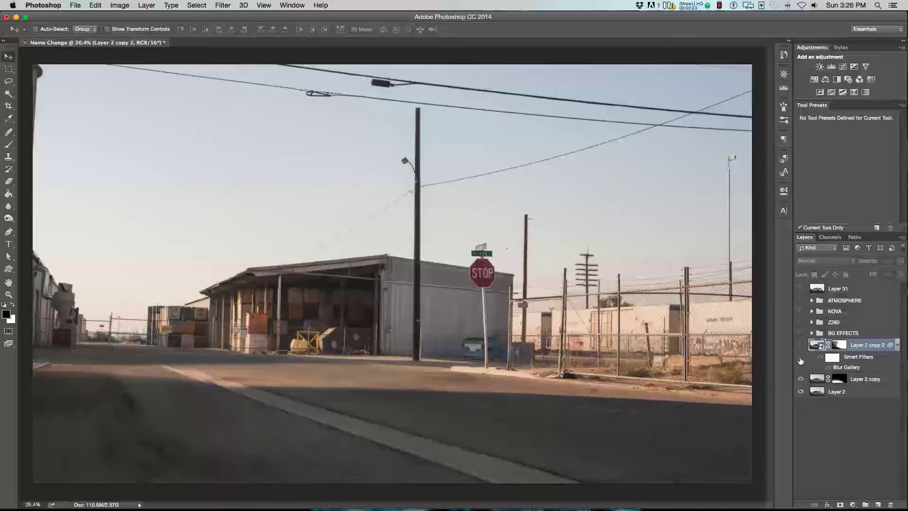
left_click(800, 345)
left_click(799, 379)
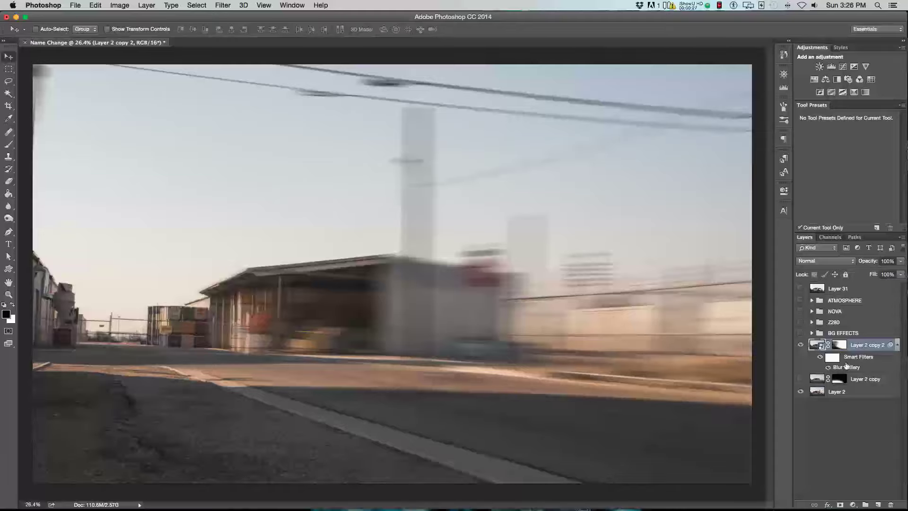
left_click(800, 380)
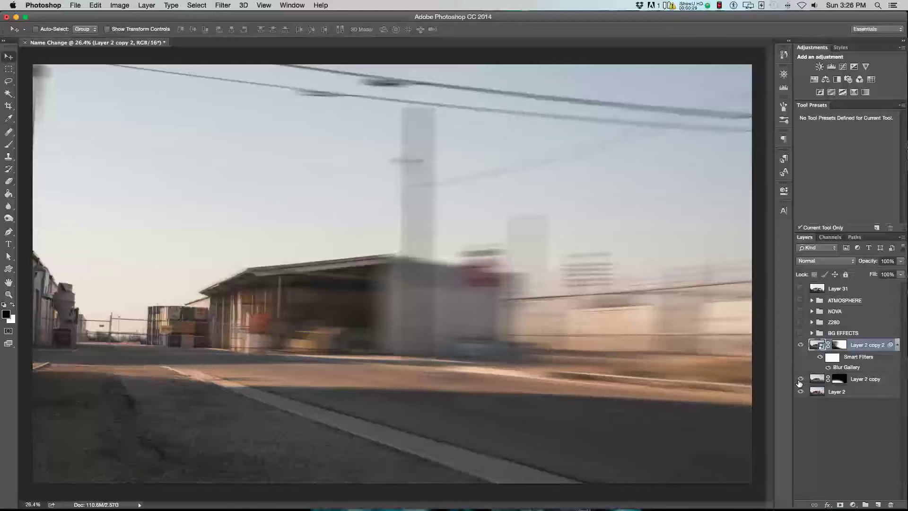
Step: Enable BG EFFECTS with Curves 9 and 5 darkening the road and Curves 10 brightening the background
left_click(801, 333)
left_click(812, 333)
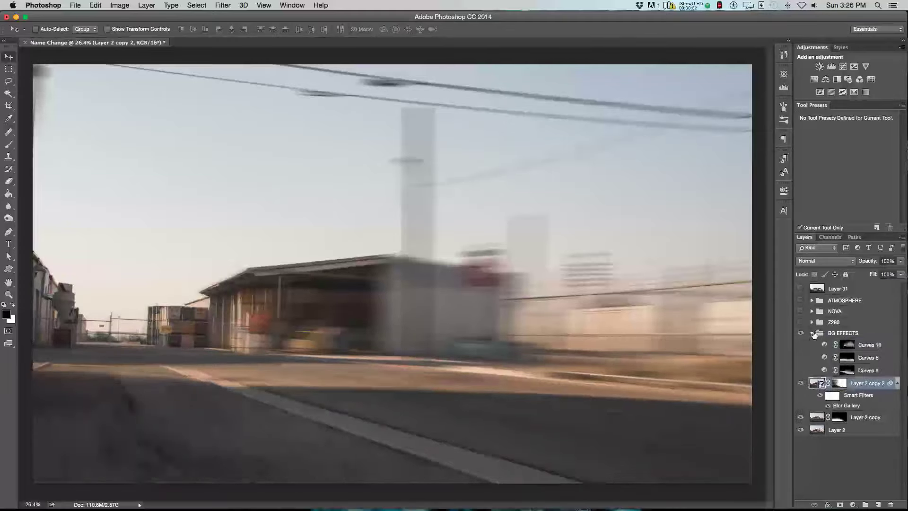
left_click(801, 370)
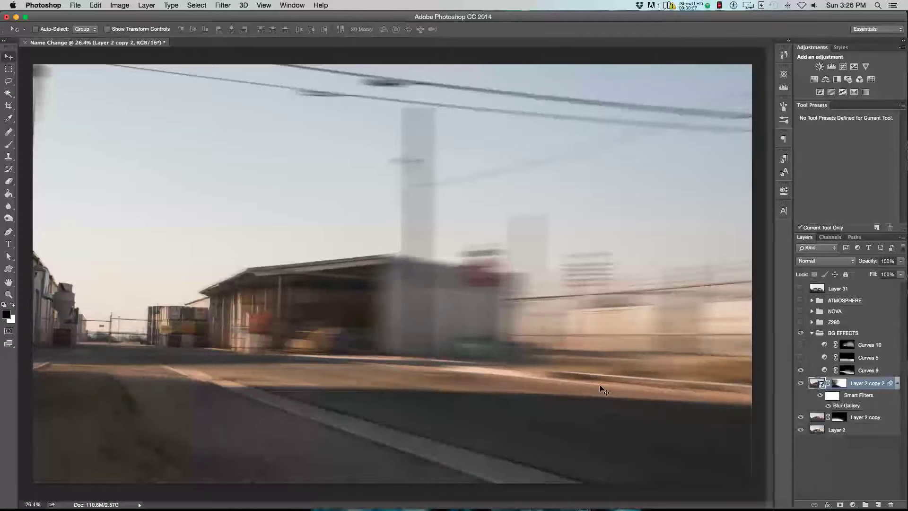
left_click(801, 358)
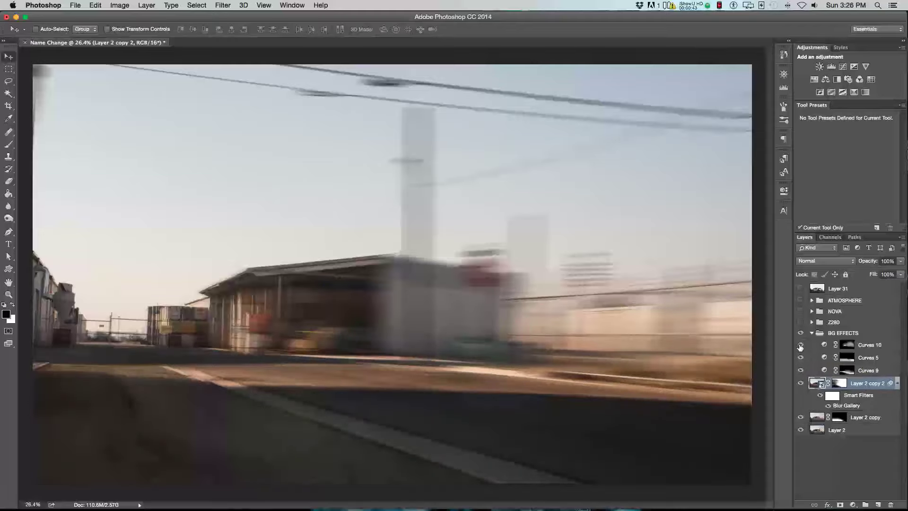
left_click(801, 346)
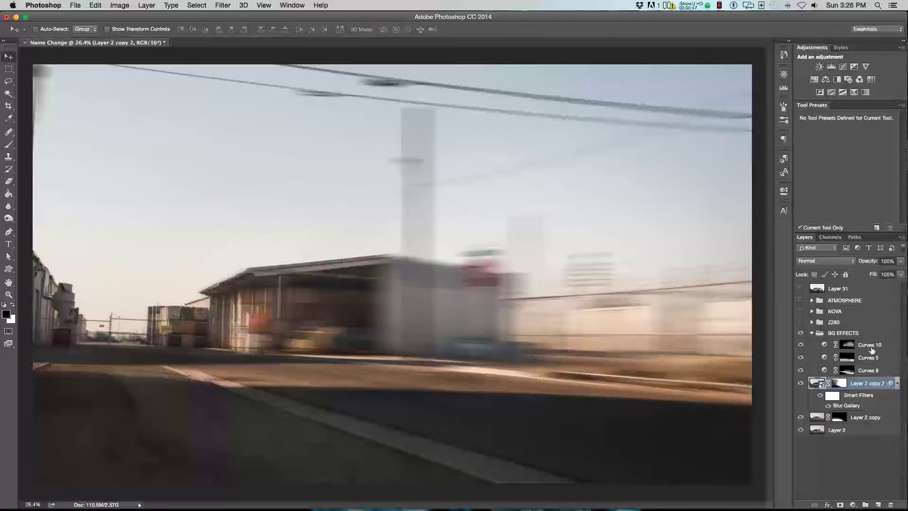
left_click(802, 345)
left_click(801, 345)
left_click(812, 333)
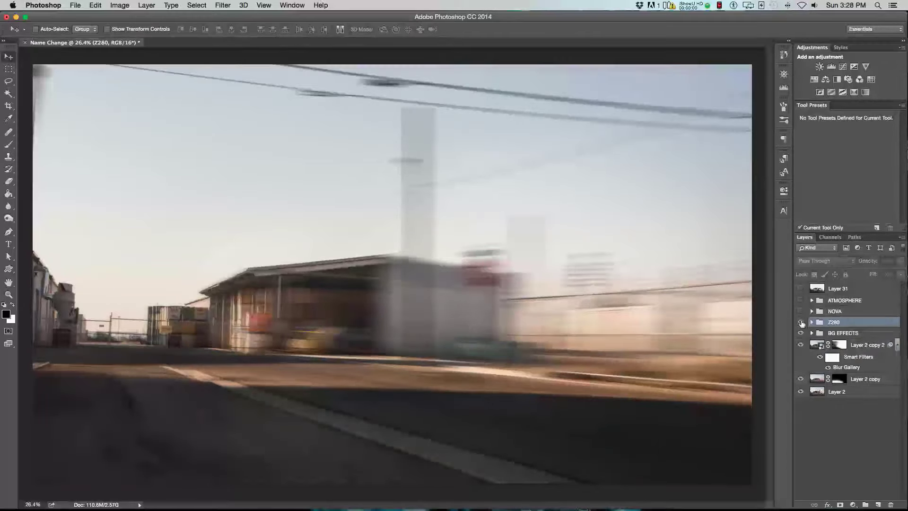
Step: Show the Z280 police car group and inspect its DRIFT MARKS group
left_click(801, 322)
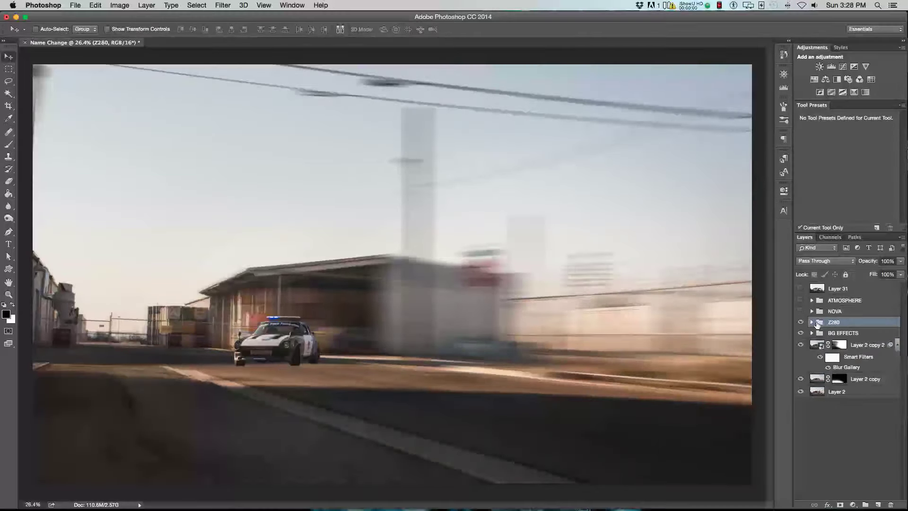
left_click(812, 322)
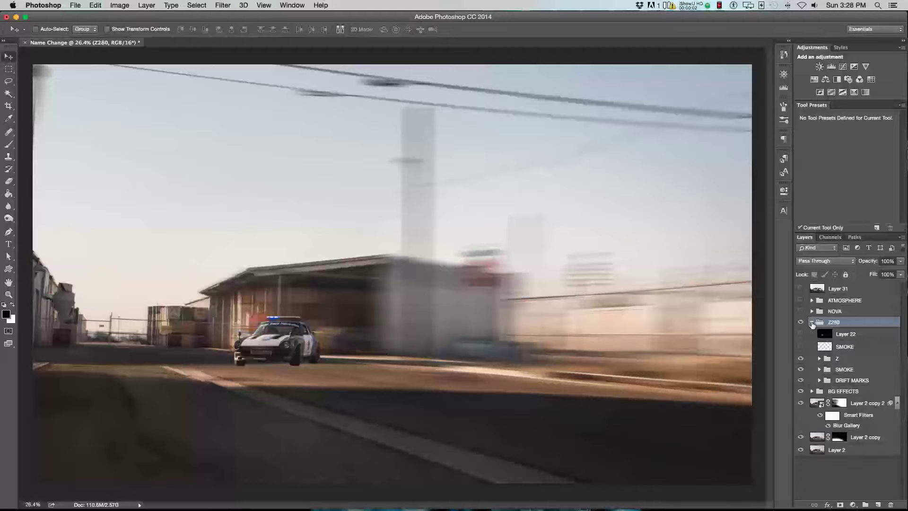
left_click(818, 380)
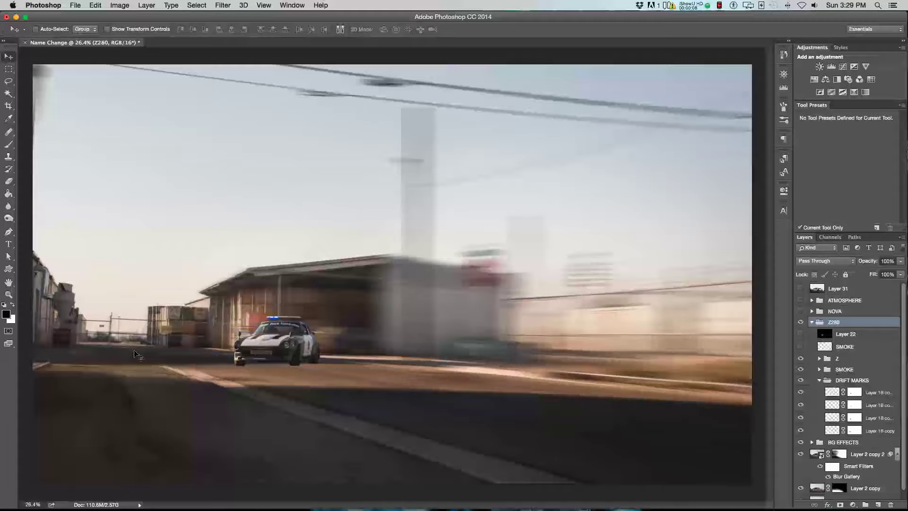
left_click(828, 380)
left_click(819, 381)
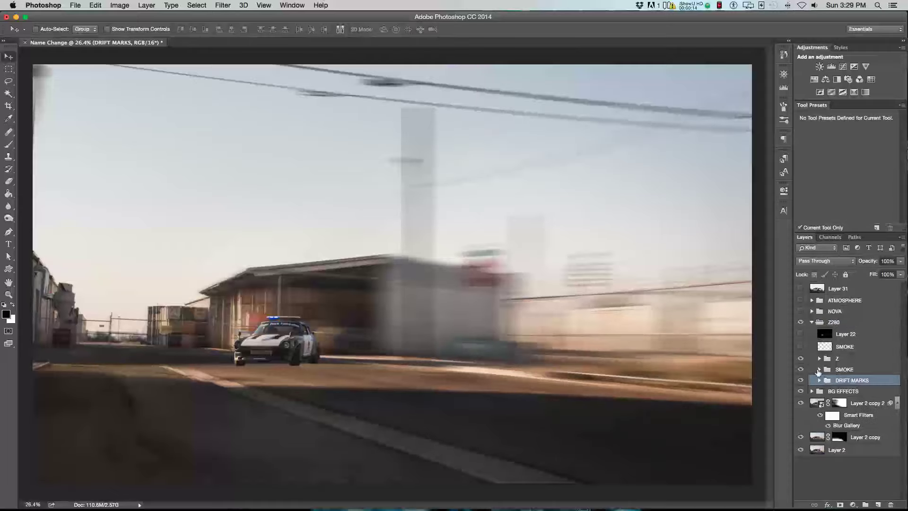
Step: Switch on both SMOKE layers inside the Z280 group
left_click(820, 369)
left_click(800, 381)
left_click(801, 394)
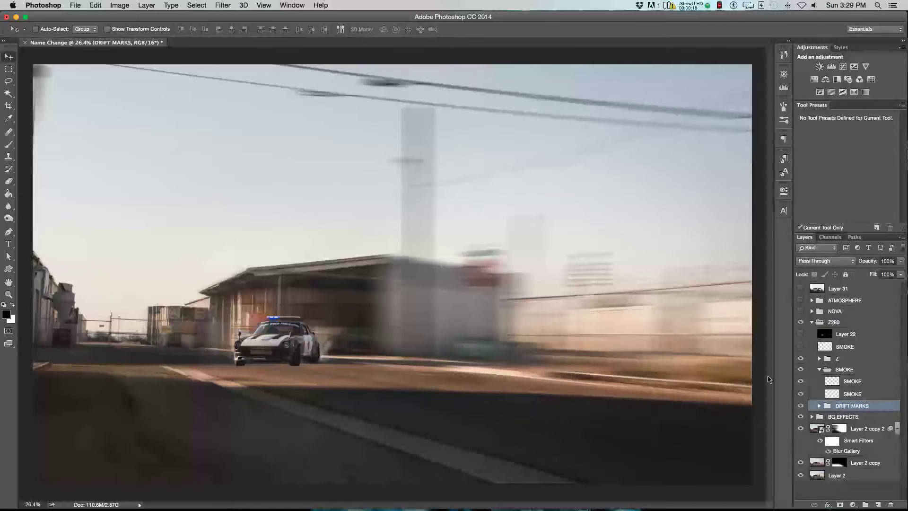
left_click(821, 371)
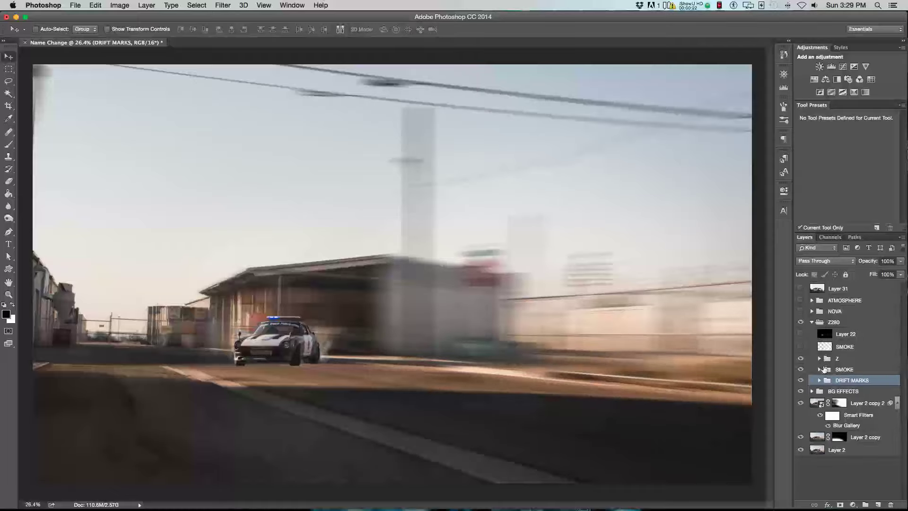
Step: Expand the Z and CAR groups and toggle Layer 23 to compare it
left_click(820, 359)
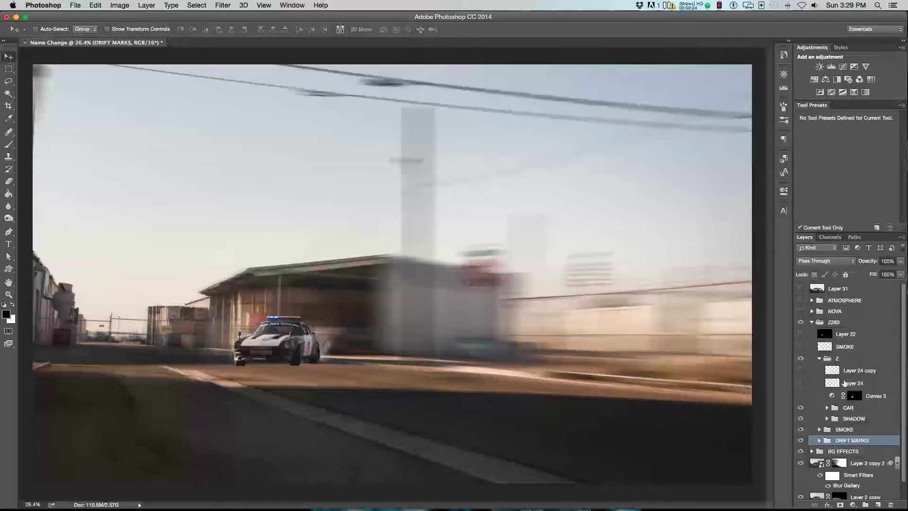
left_click(858, 396)
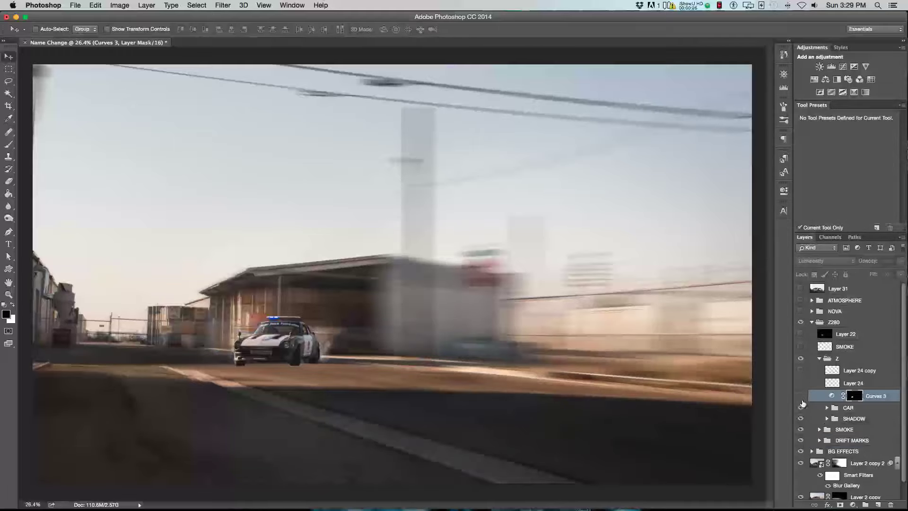
left_click(827, 408)
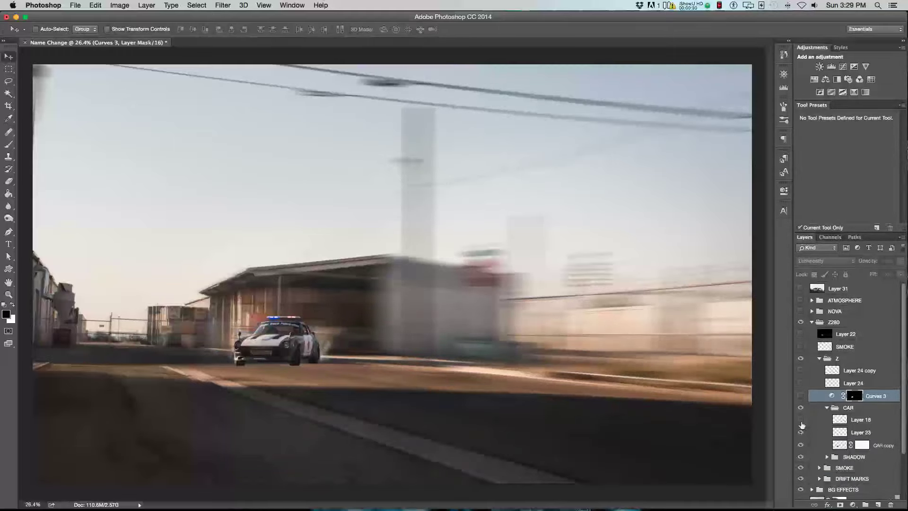
left_click(809, 432)
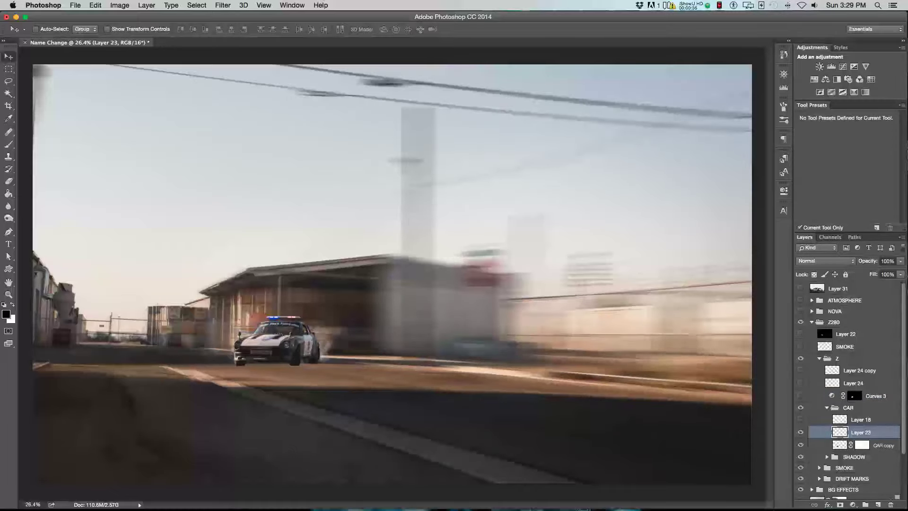
left_click(802, 432)
left_click(801, 432)
Step: Toggle Layer 18 for the roof detail and turn on Curves 3 to darken the car
left_click(802, 419)
left_click(827, 409)
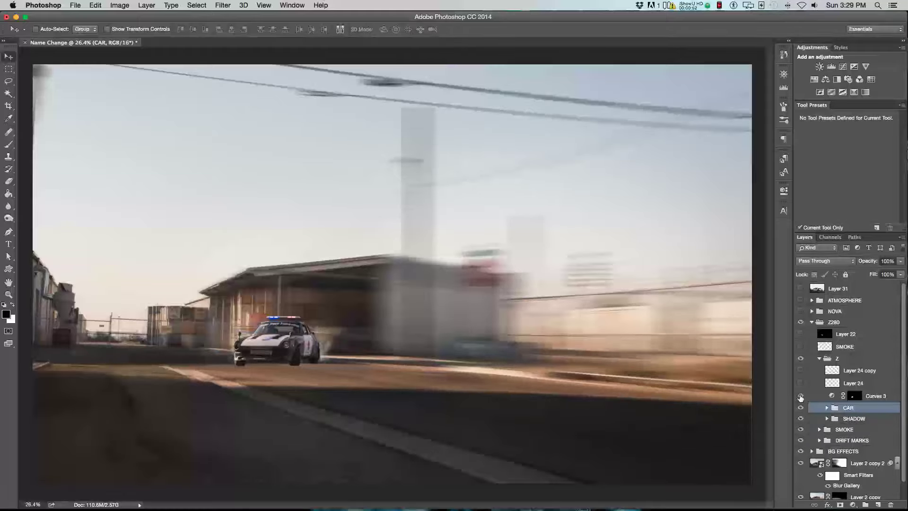
left_click(801, 396)
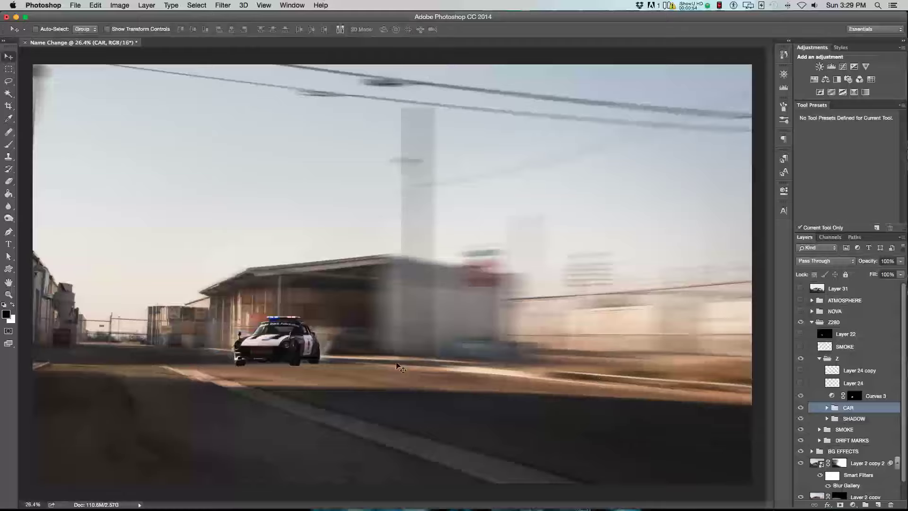
Step: Show Layer 24, the red police lights, the SMOKE layer and Layer 22's glow on the 280Z
double_click(832, 395)
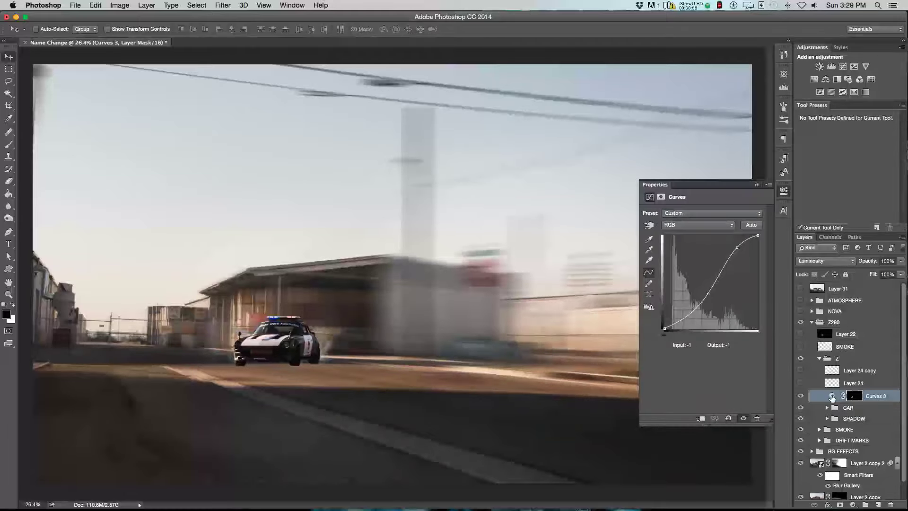
left_click(832, 395)
left_click(800, 383)
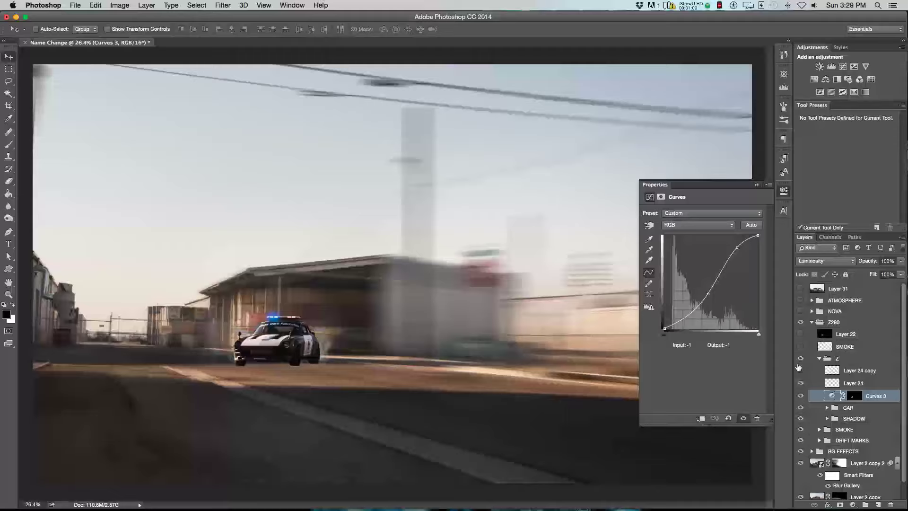
left_click(800, 370)
left_click(800, 347)
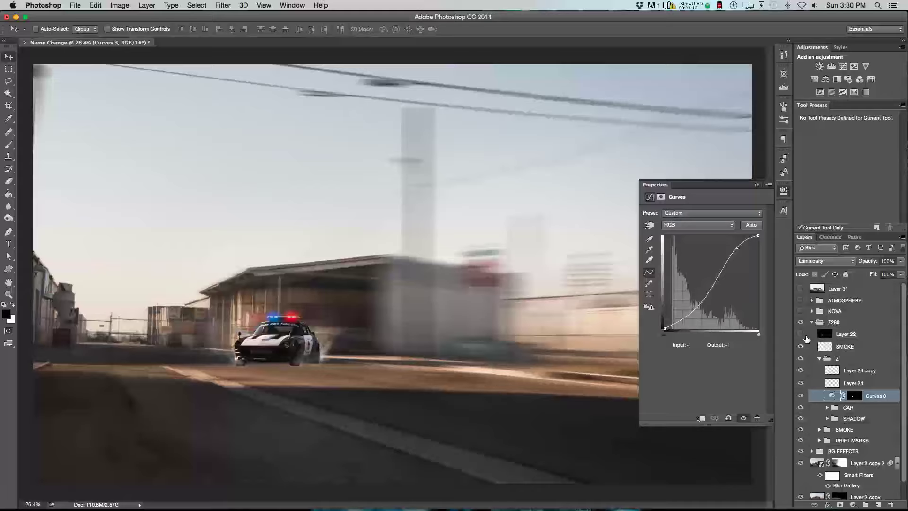
left_click(801, 334)
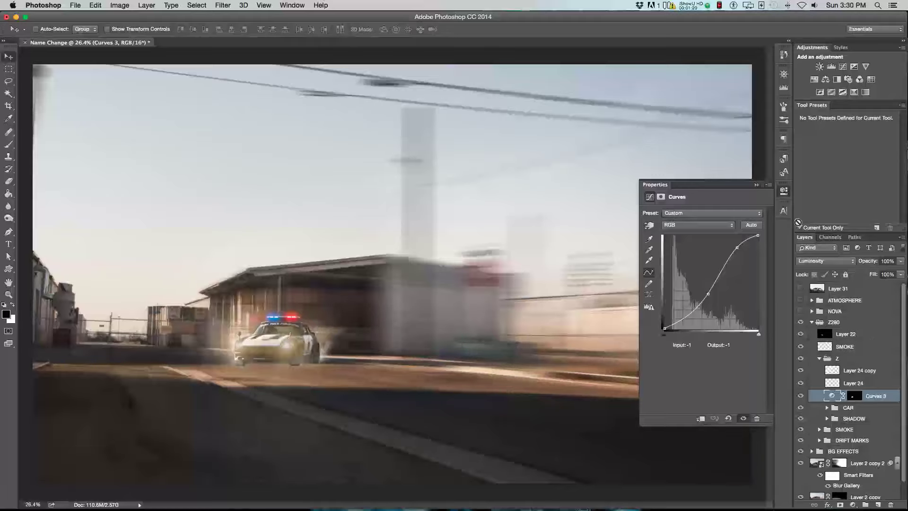
left_click(812, 322)
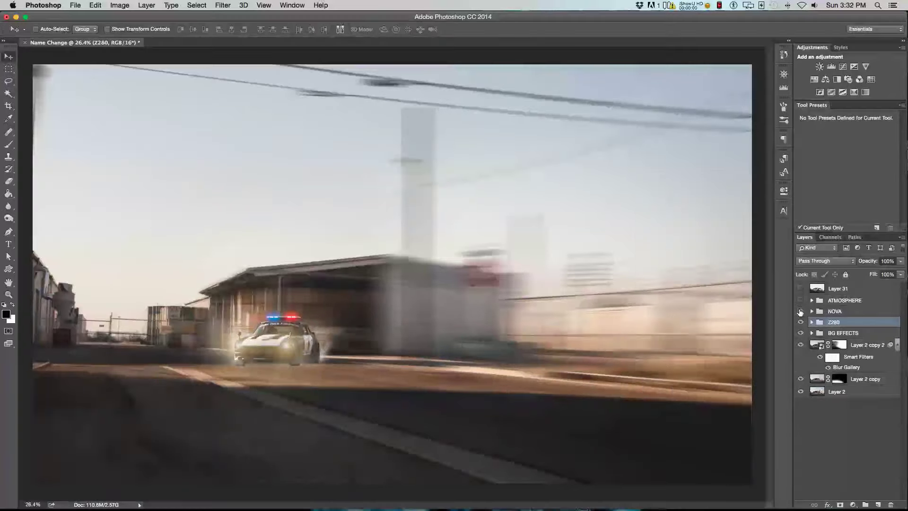
Step: Show the NOVA group and its CAR layers, toggling Layer 13 to compare the car
left_click(800, 311)
left_click(812, 311)
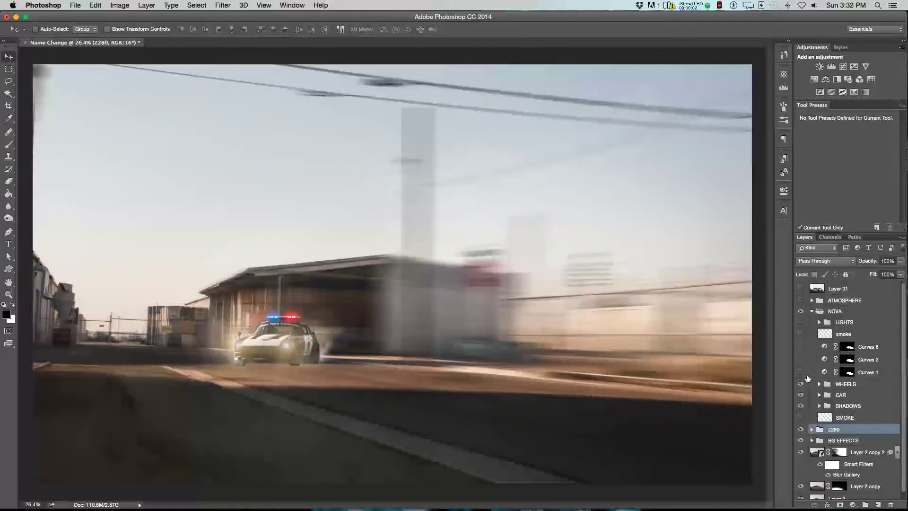
left_click(820, 395)
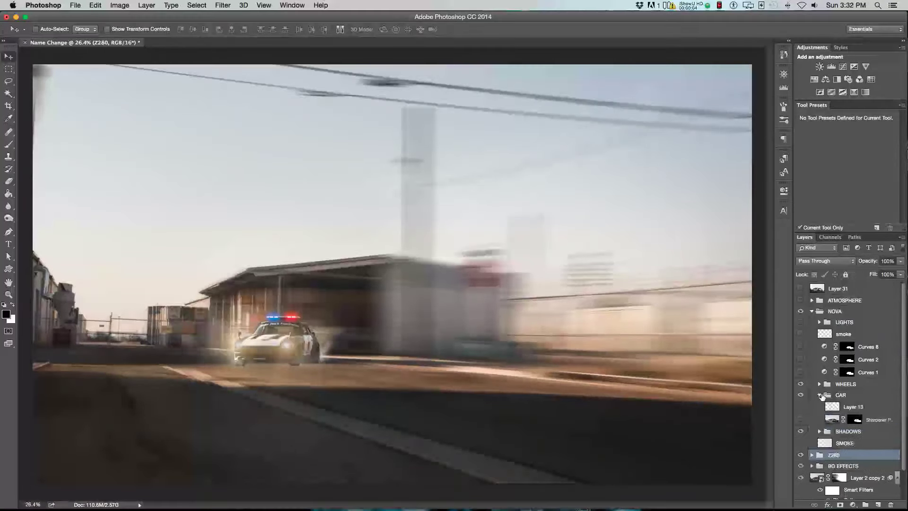
left_click(801, 419)
left_click(800, 407)
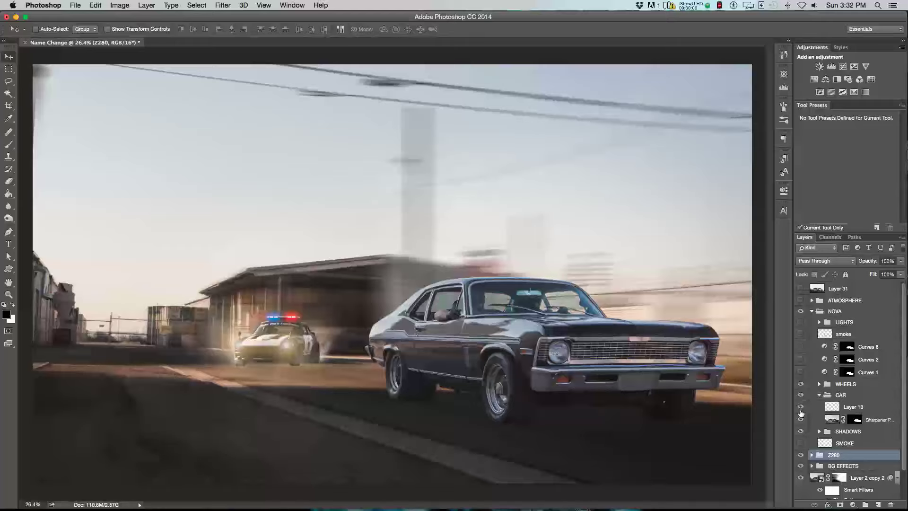
left_click(801, 407)
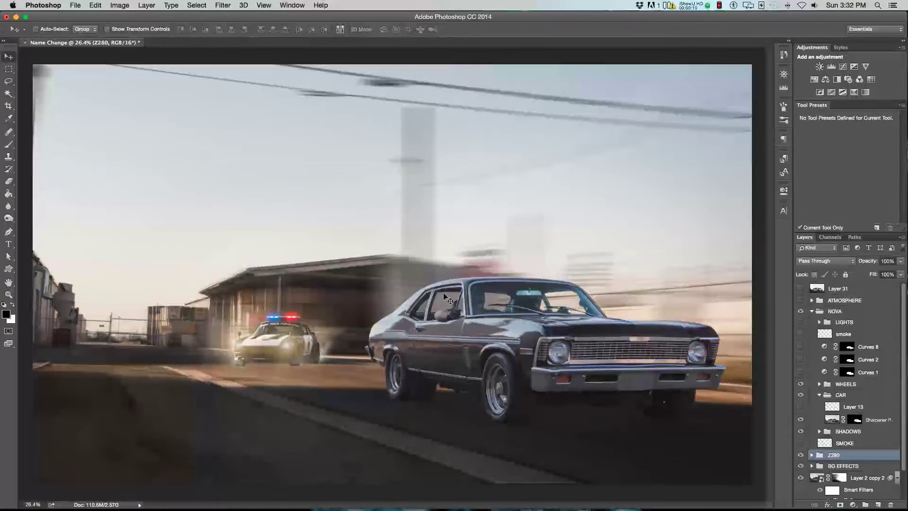
left_click(801, 406)
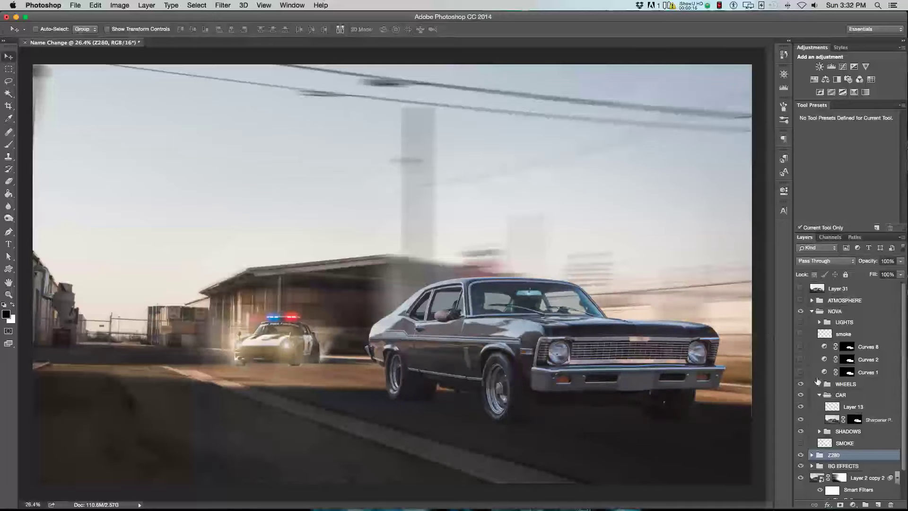
Step: Switch on shadow Layers 5, 6, 7 and 8 and the shadows' Hue/Saturation adjustment
left_click(820, 432)
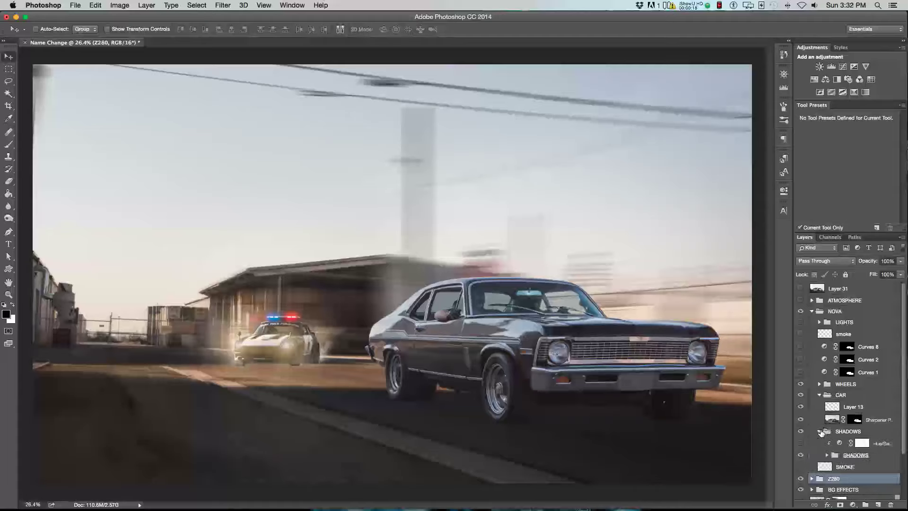
scroll(814, 426, "down", 1)
left_click(827, 424)
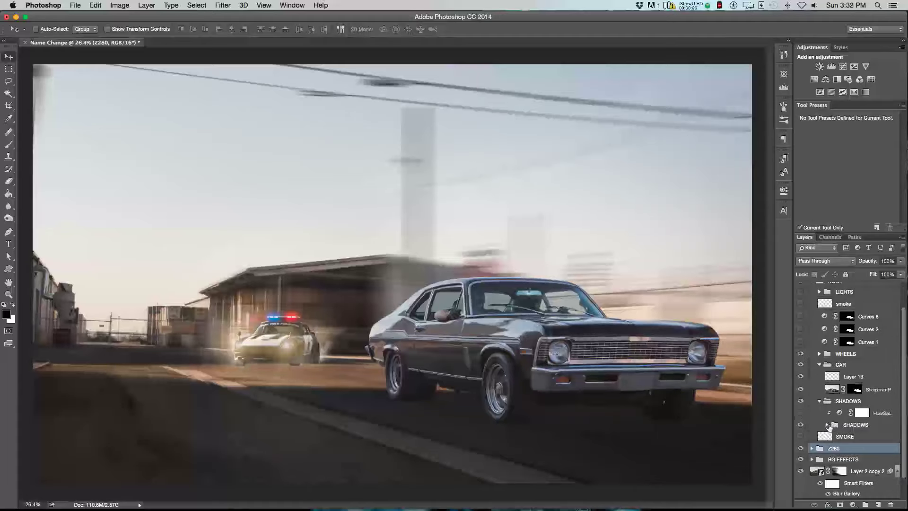
scroll(804, 436, "down", 1)
left_click(801, 441)
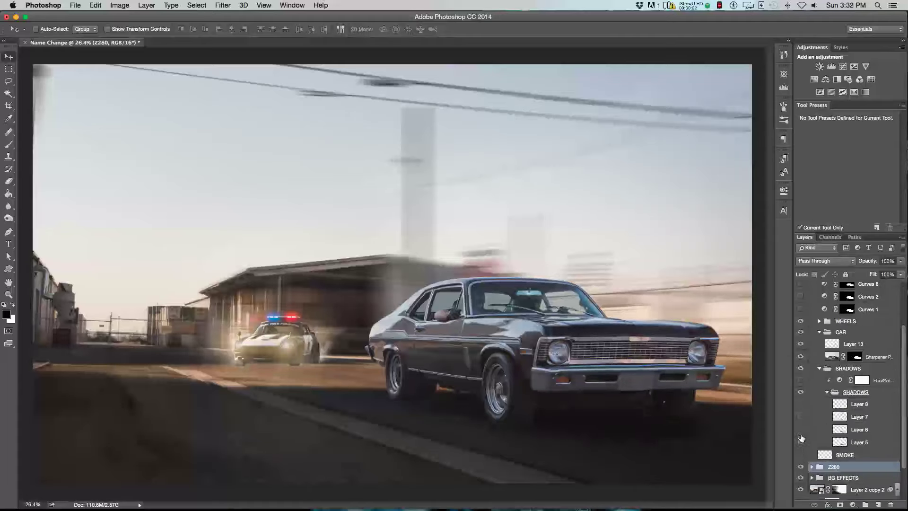
left_click(801, 429)
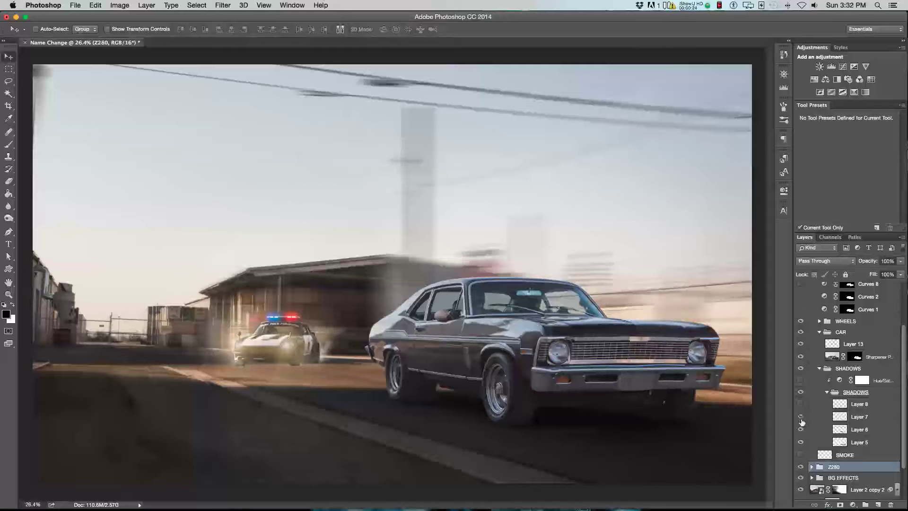
left_click(801, 417)
left_click(801, 405)
left_click(826, 393)
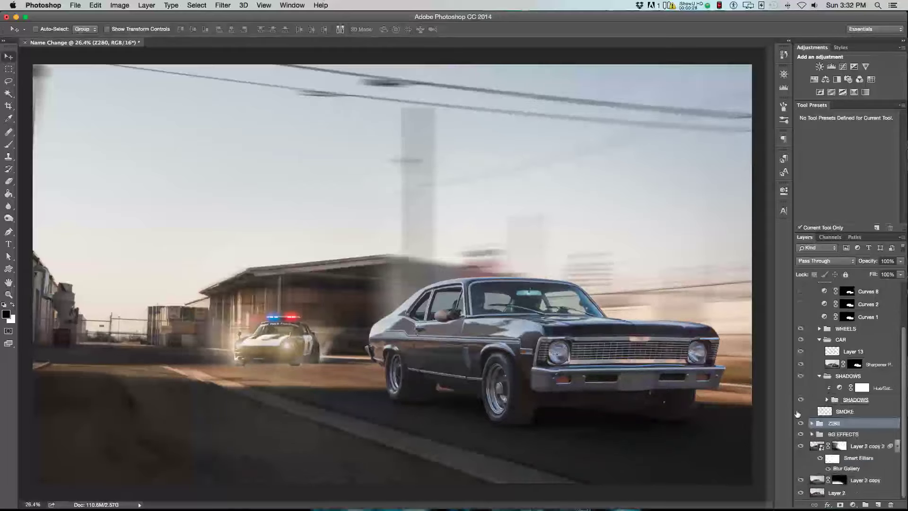
left_click(801, 388)
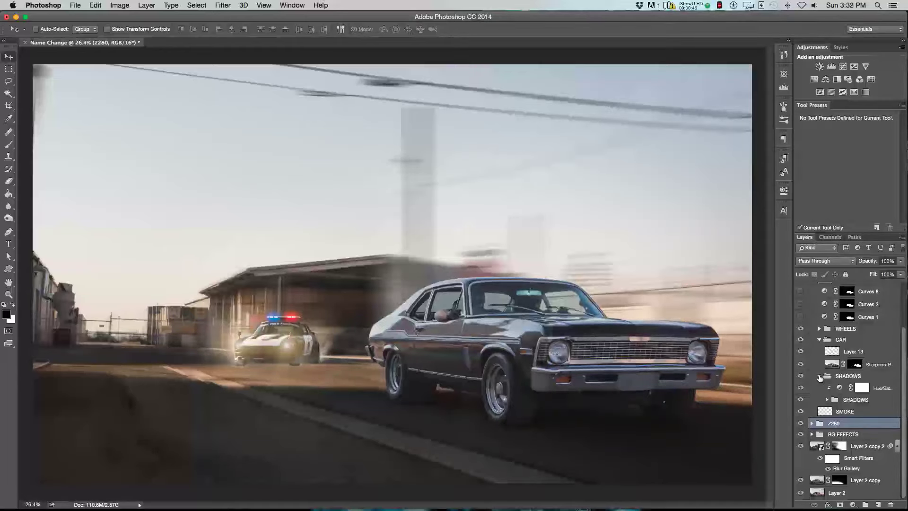
Step: Show Layer 10 copy on the Nova's front wheel in the WHEELS group
left_click(820, 376)
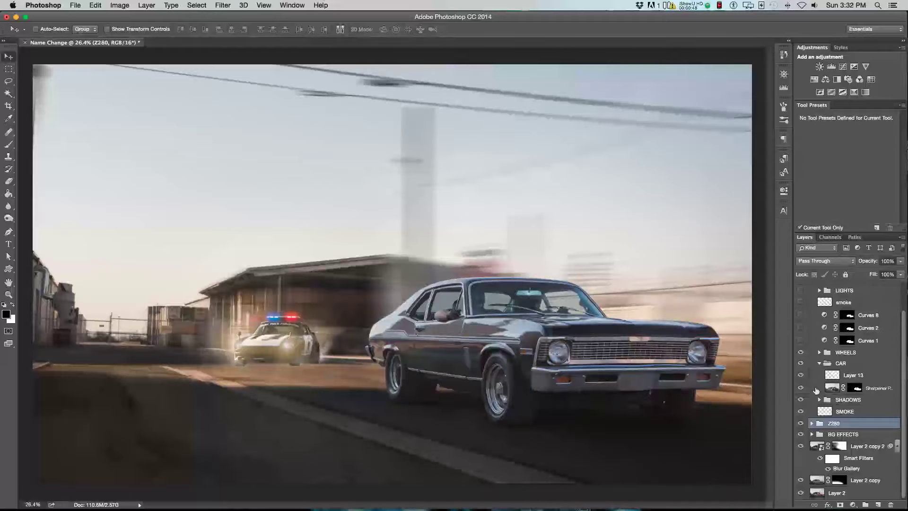
left_click(820, 364)
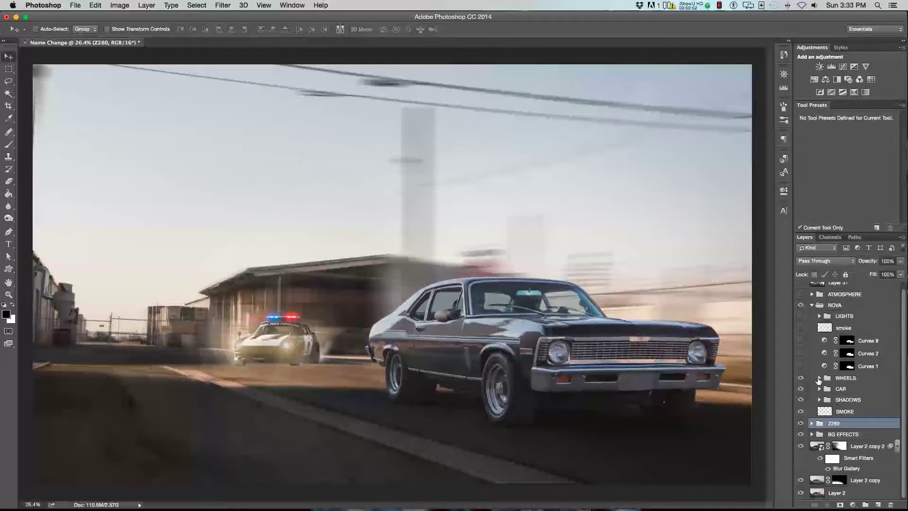
left_click(819, 378)
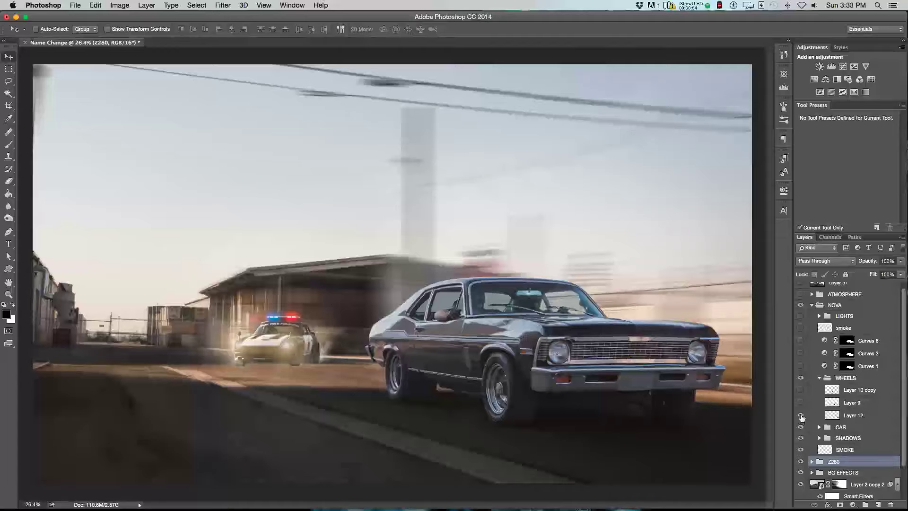
left_click(801, 390)
left_click(820, 379)
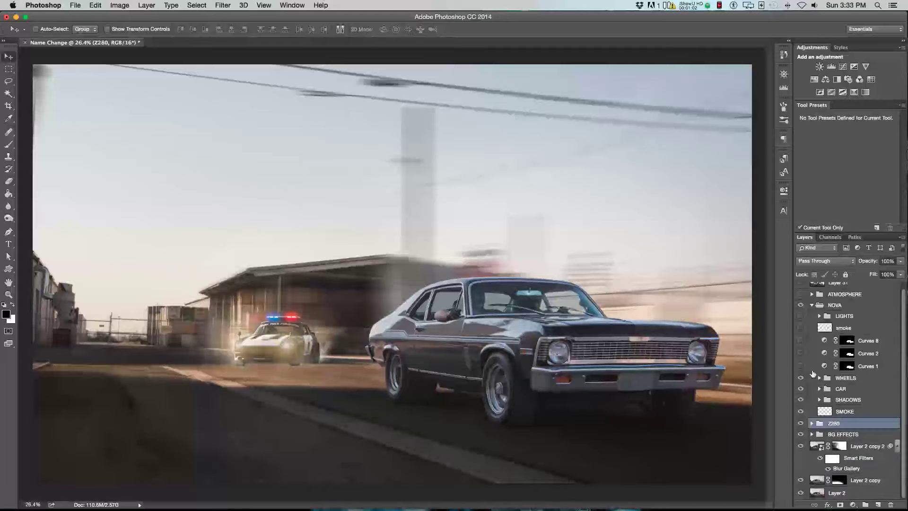
Step: Turn on Curves 1, 2 and 8 to darken the Nova and add contrast
left_click(801, 366)
left_click(801, 353)
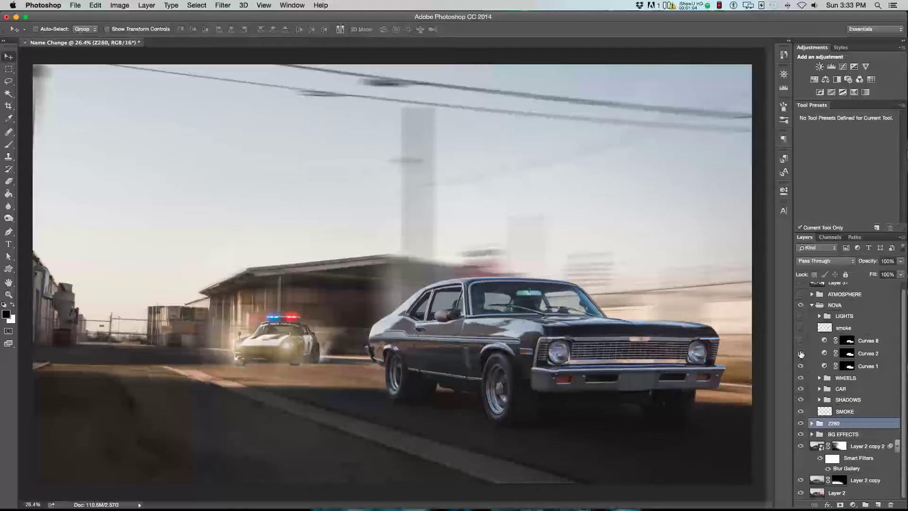
left_click(800, 341)
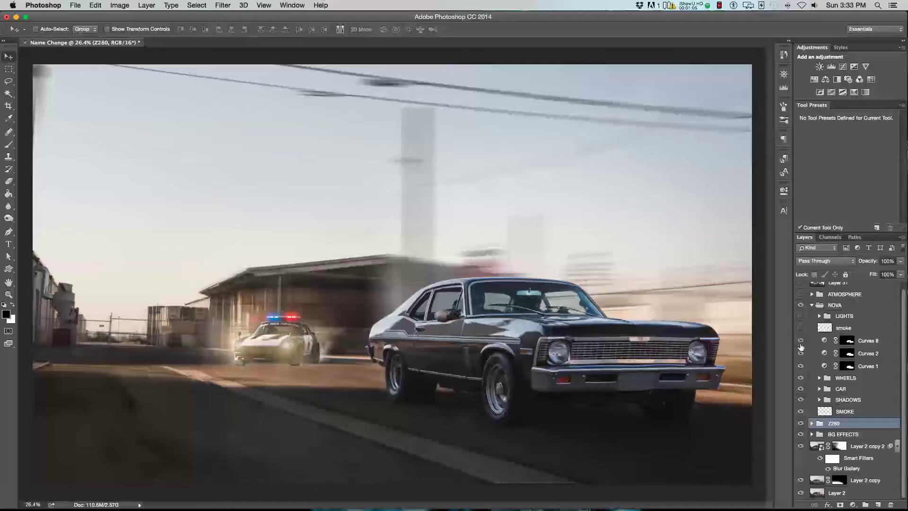
double_click(825, 367)
Step: Review the Curves 2 and Curves 8 settings, then show the smoke haze around the Nova's wheels
left_click(825, 353)
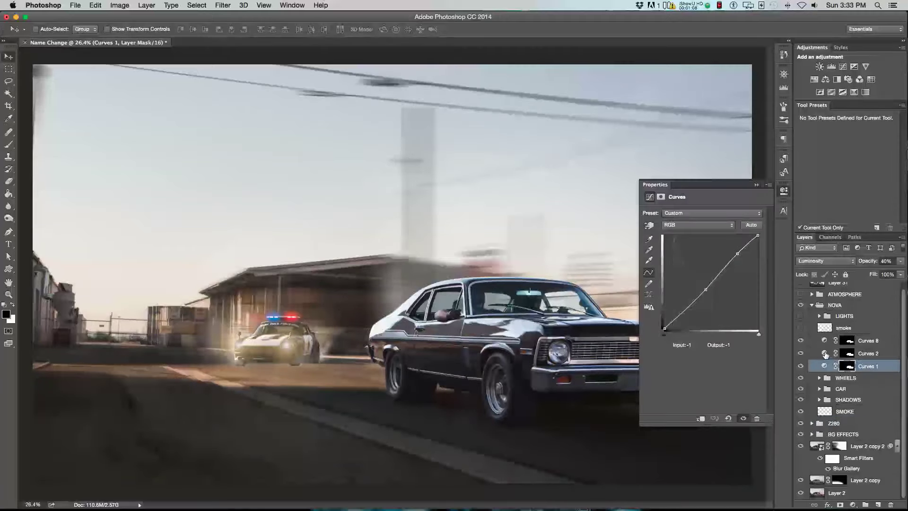
left_click(825, 341)
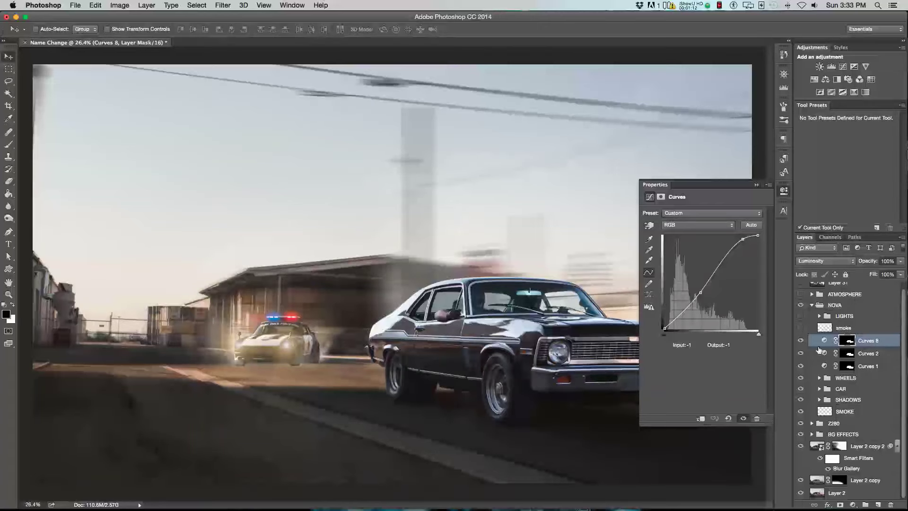
left_click(801, 328)
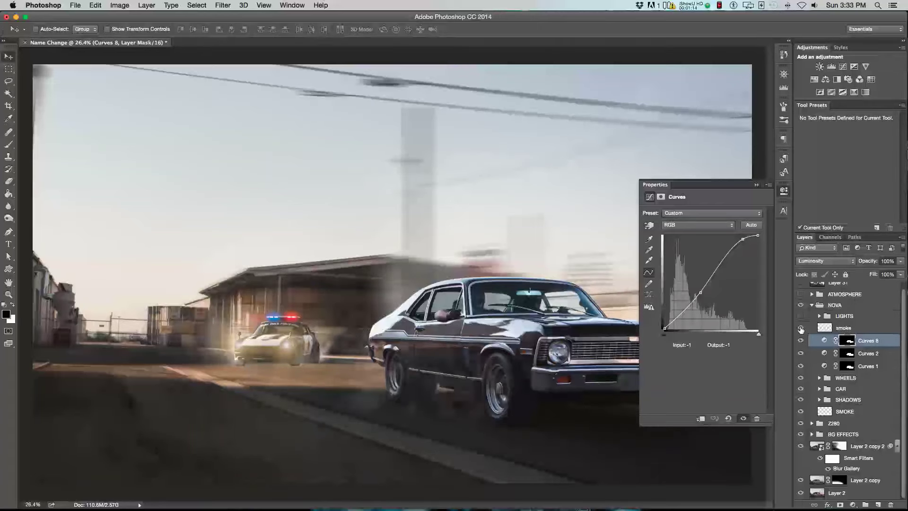
left_click(785, 191)
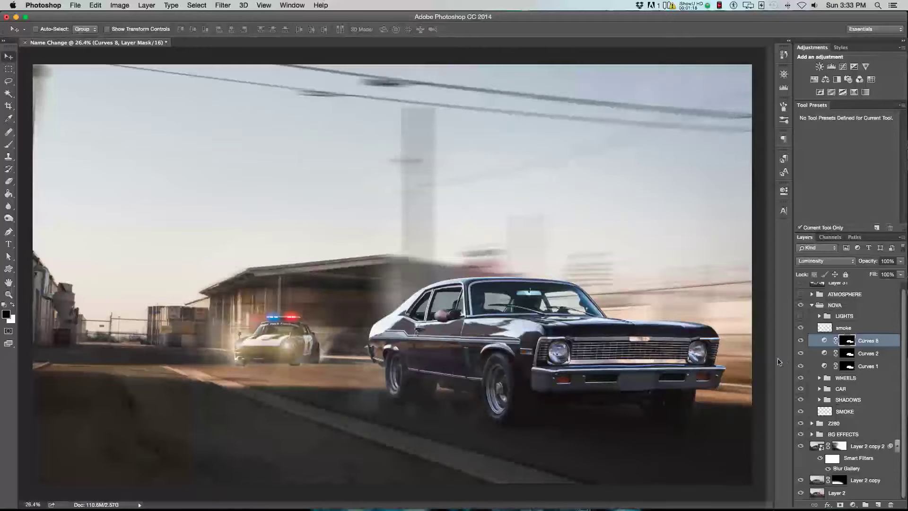
left_click(819, 316)
Step: Show the Nova's headlight glows on Layers 19 and 21, then make ATMOSPHERE visible
left_click(801, 328)
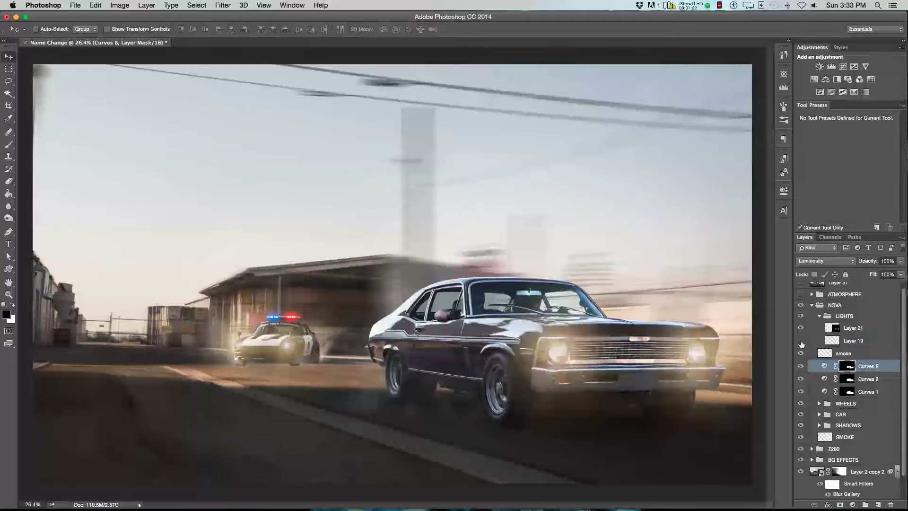
left_click(801, 341)
left_click(801, 328)
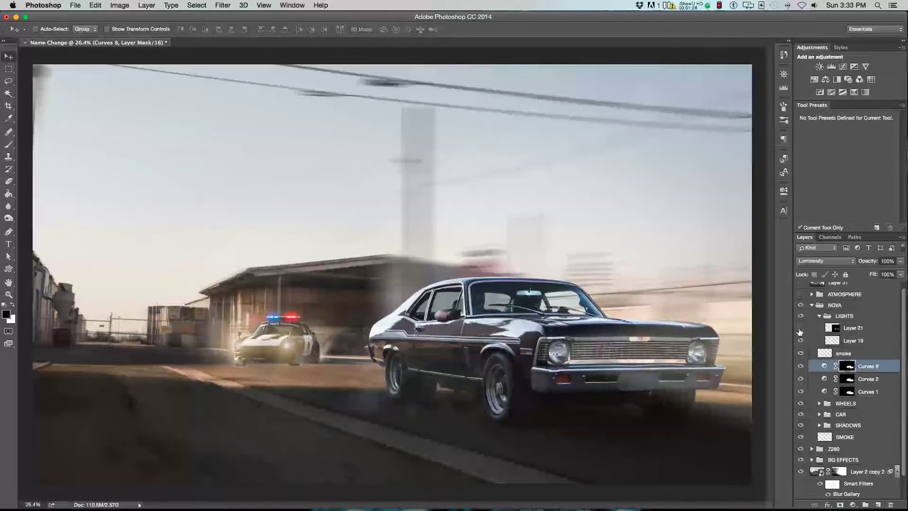
left_click(800, 329)
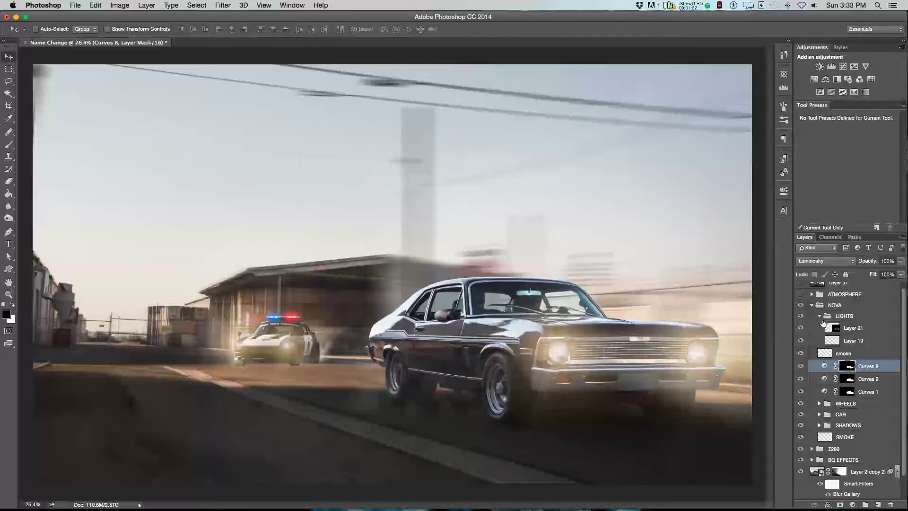
left_click(820, 316)
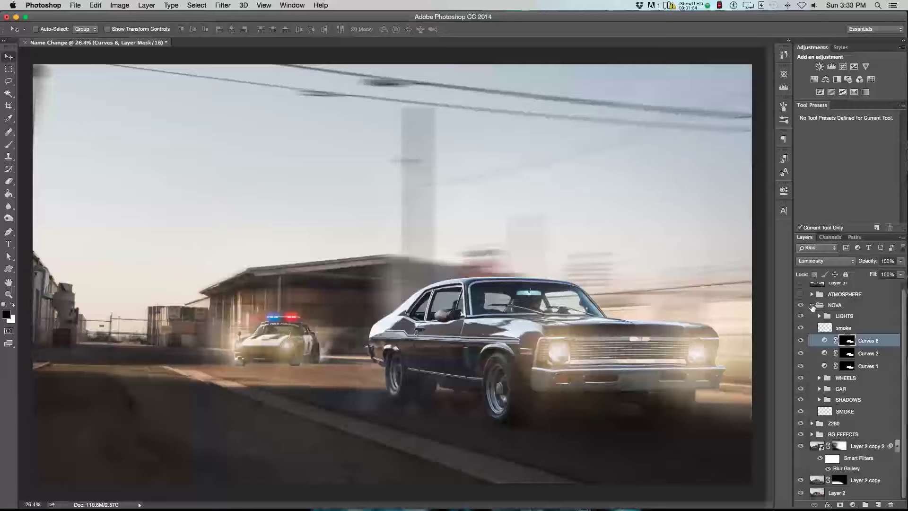
left_click(812, 305)
left_click(800, 300)
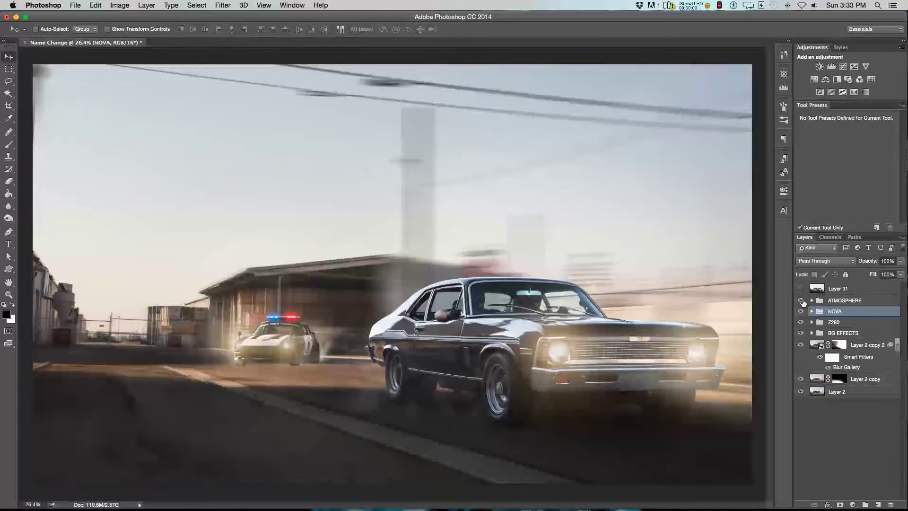
Step: Show Layer 29 with its mask re-enabled, Layer 27 and Curves 4 for a cooler blue tint
left_click(811, 301)
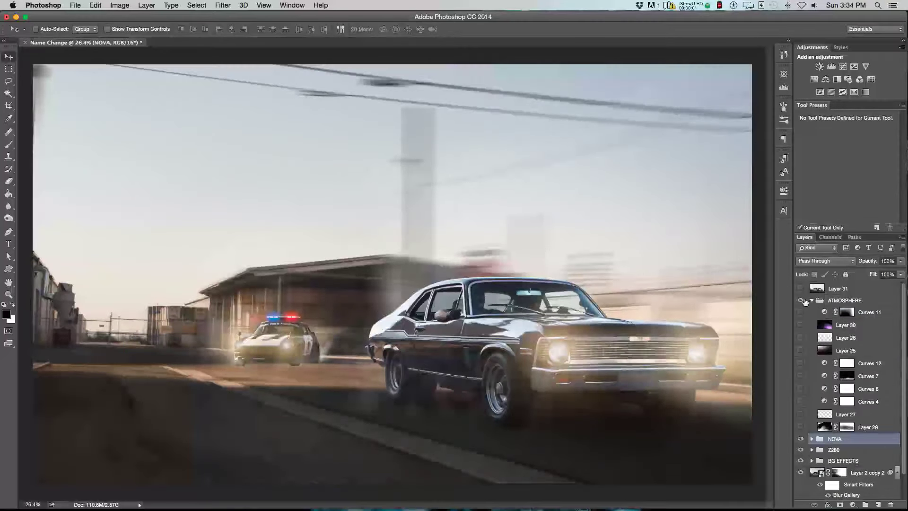
left_click(801, 428)
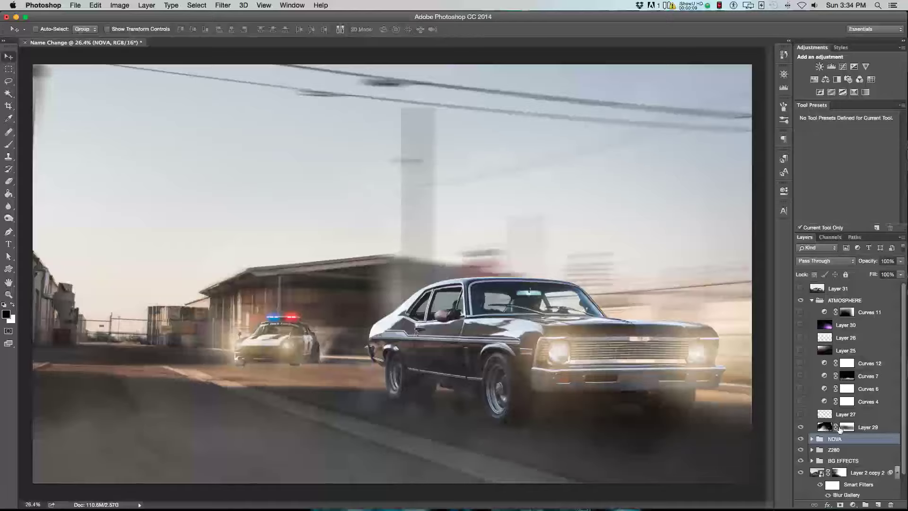
left_click(847, 427, "shift")
left_click(801, 414)
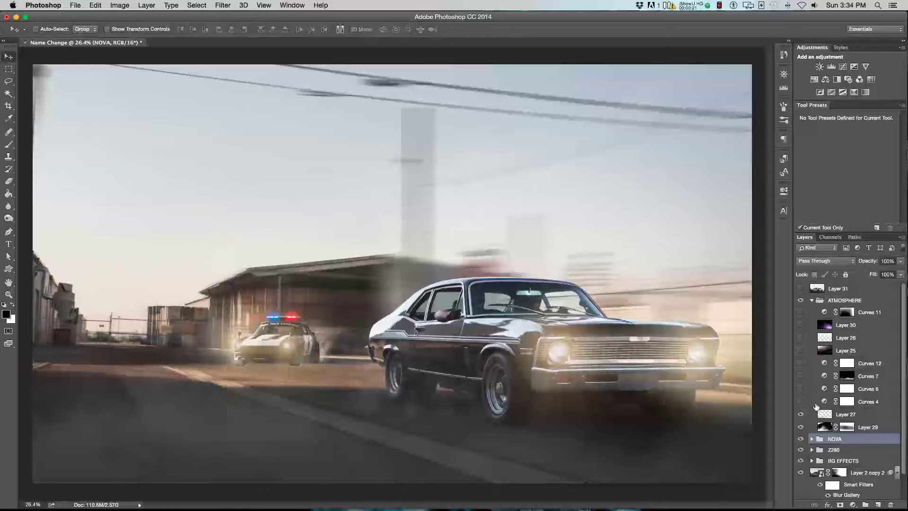
left_click(801, 402)
left_click(824, 402)
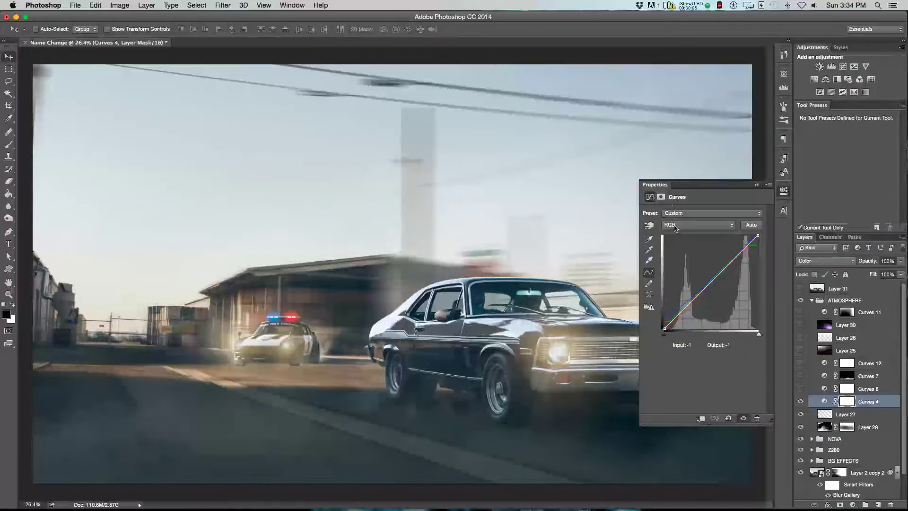
Step: Keep the open curve on RGB, then turn on Curves 6 to darken the road and review its curve
left_click(677, 225)
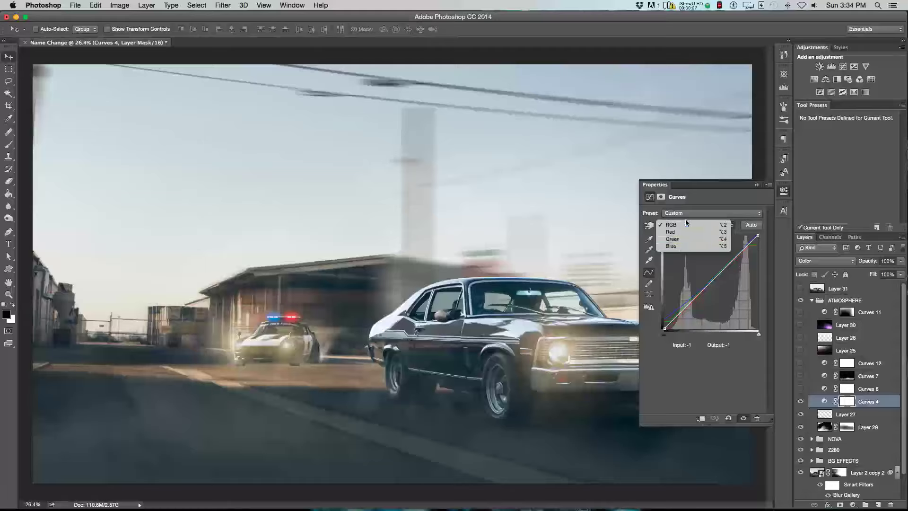
left_click(840, 353)
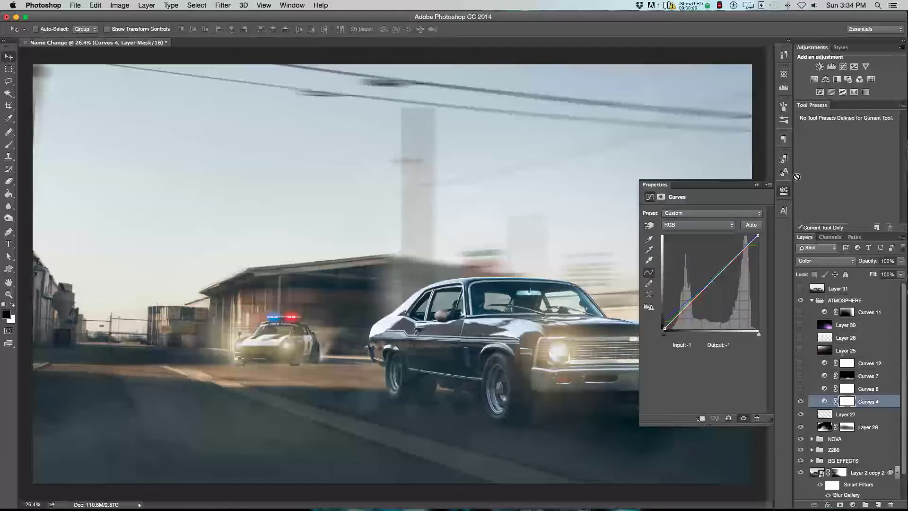
left_click(786, 192)
left_click(801, 388)
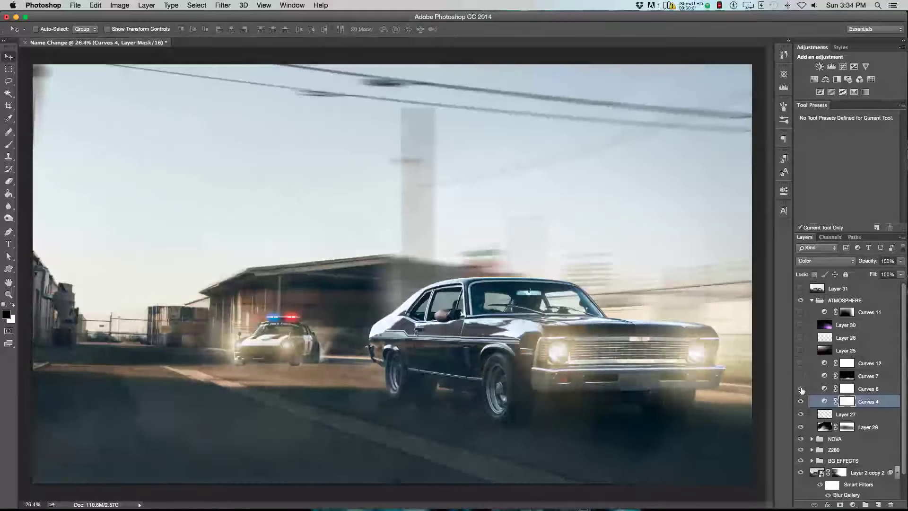
double_click(824, 389)
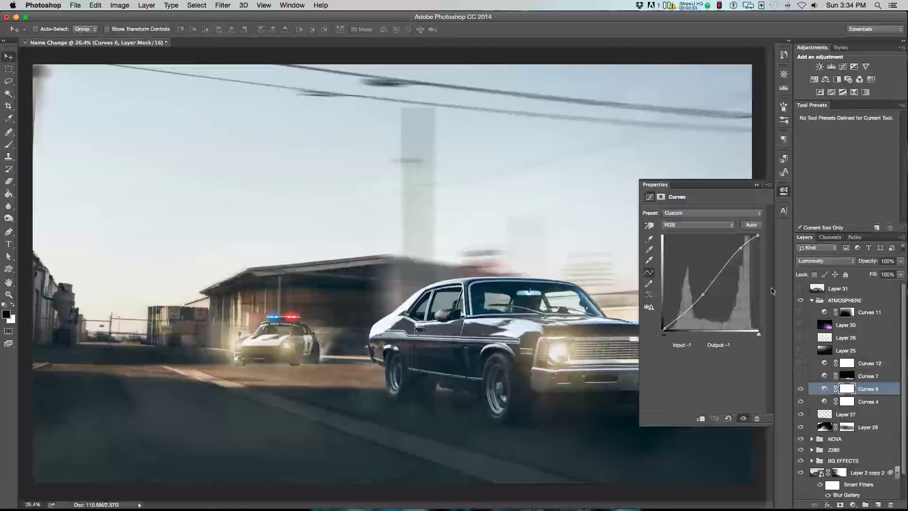
Step: Turn on Curves 7 and inspect its curve and its layer mask
left_click(801, 376)
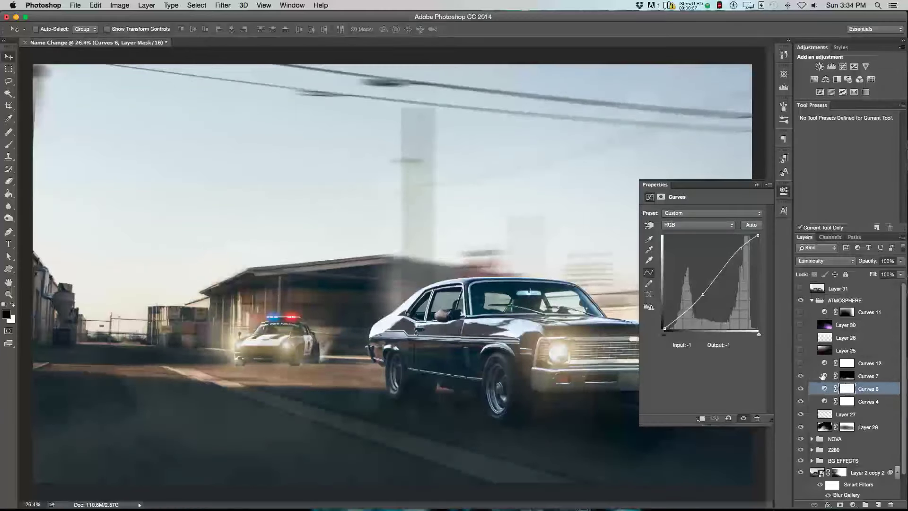
left_click(824, 376)
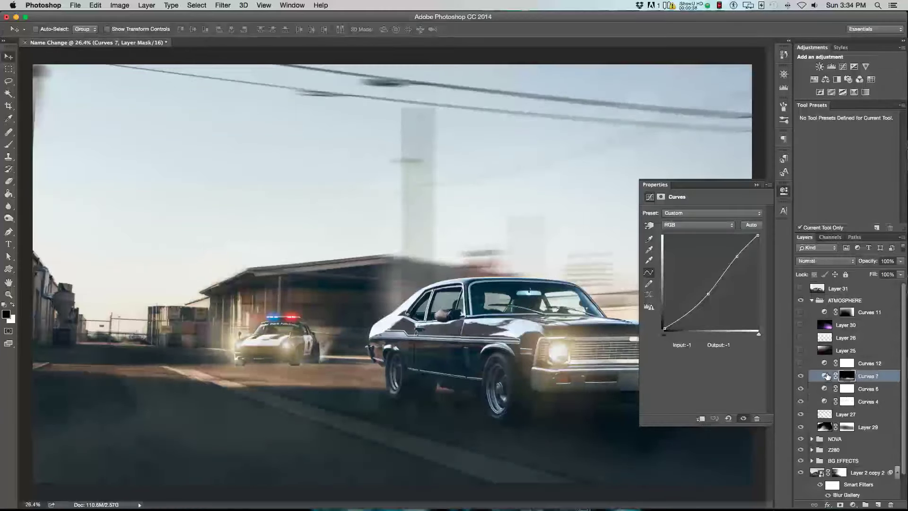
left_click(784, 191)
left_click(848, 376, "alt")
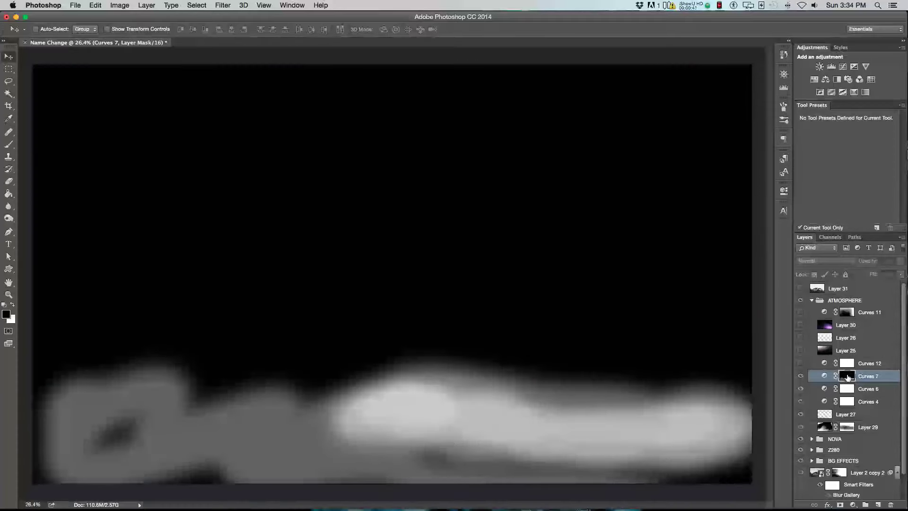
left_click(848, 376, "alt")
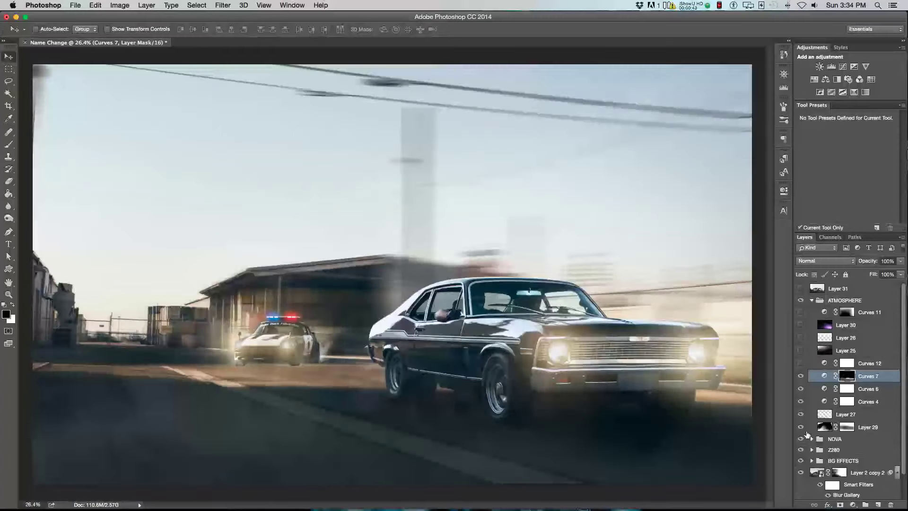
Step: Turn on Curves 12 to darken the lower image and review its curve
left_click(800, 364)
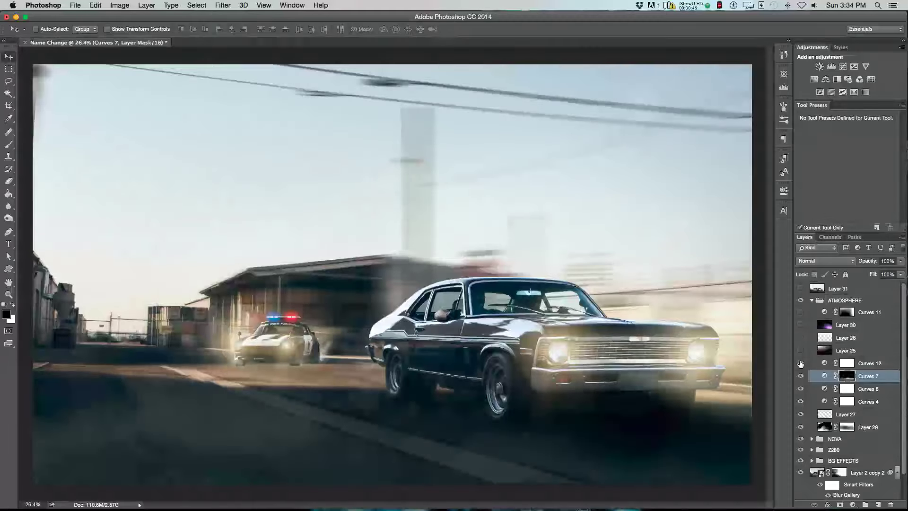
double_click(826, 363)
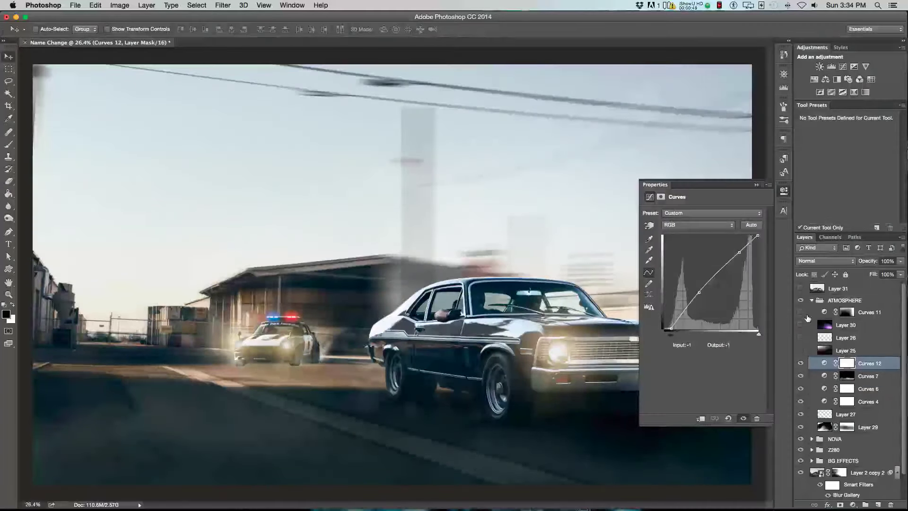
left_click(784, 190)
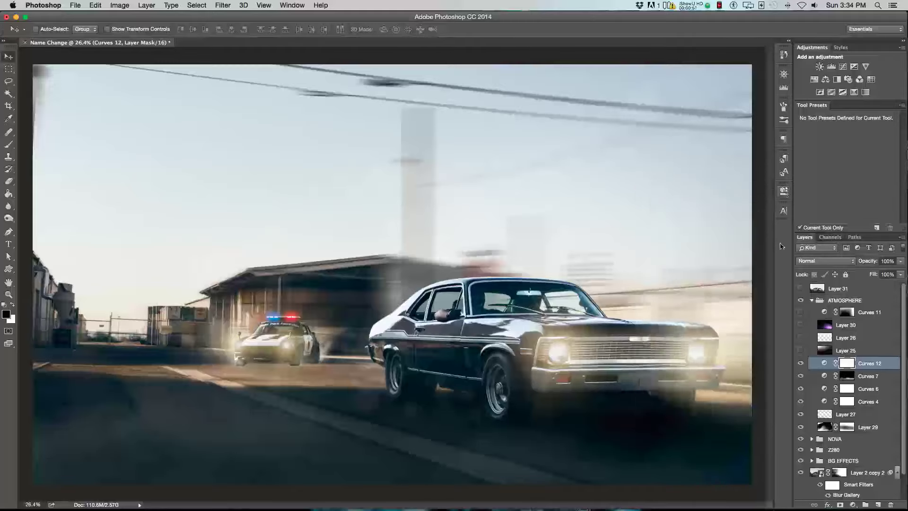
Step: Make Layer 25, Layer 26, Layer 30 (Screen, 20%) and Curves 11 visible for haze and glow
left_click(801, 351)
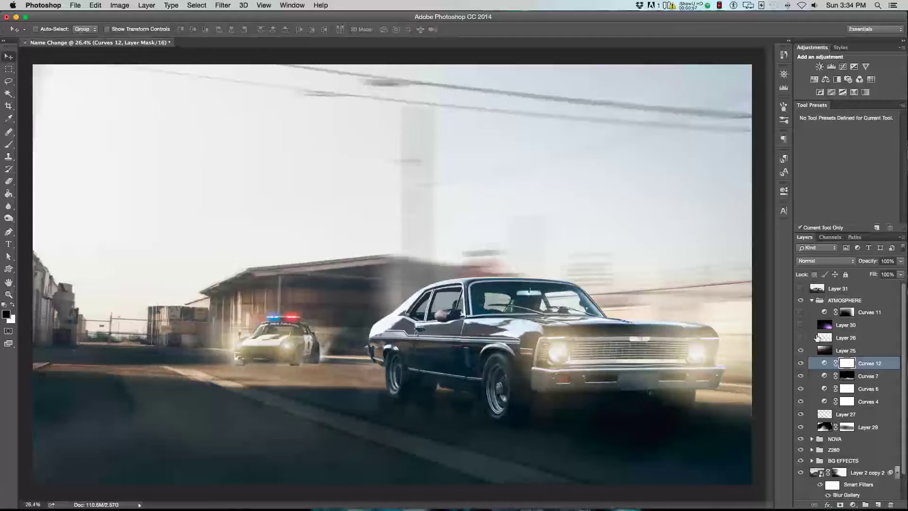
left_click(799, 338)
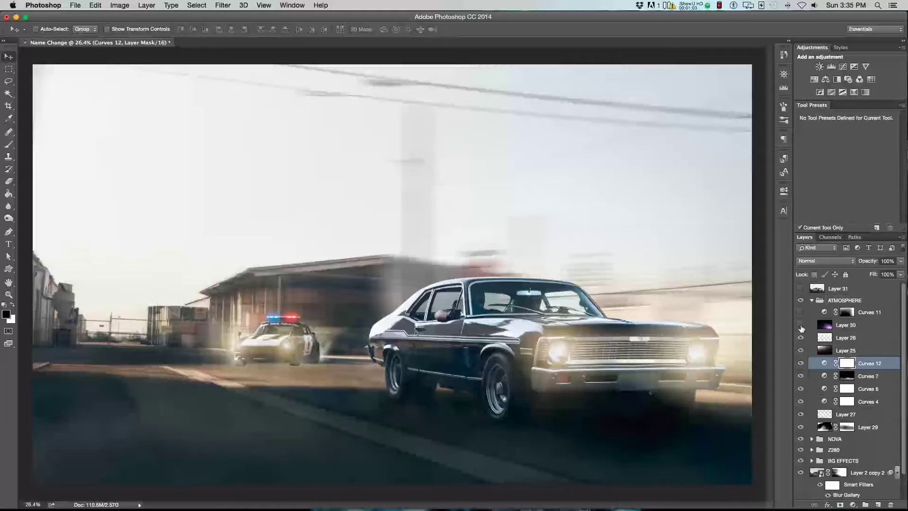
left_click(800, 325)
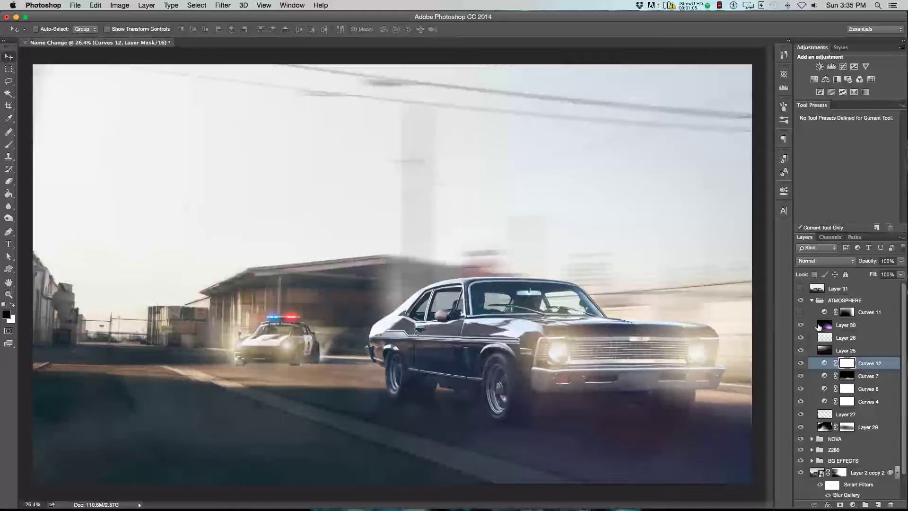
left_click(817, 325)
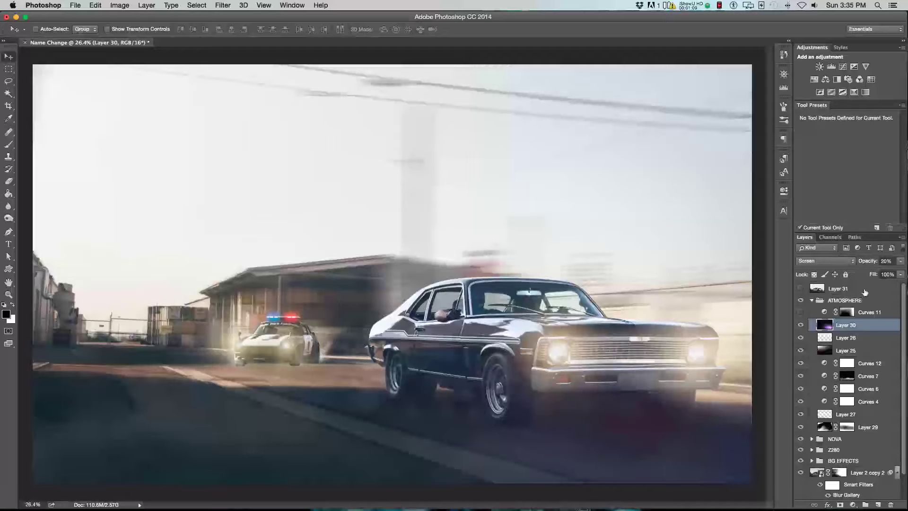
left_click(800, 313)
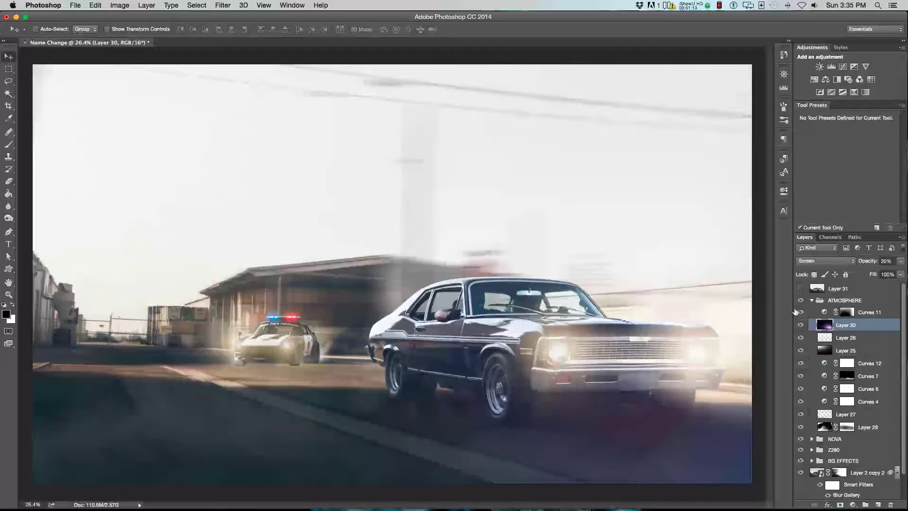
double_click(836, 313)
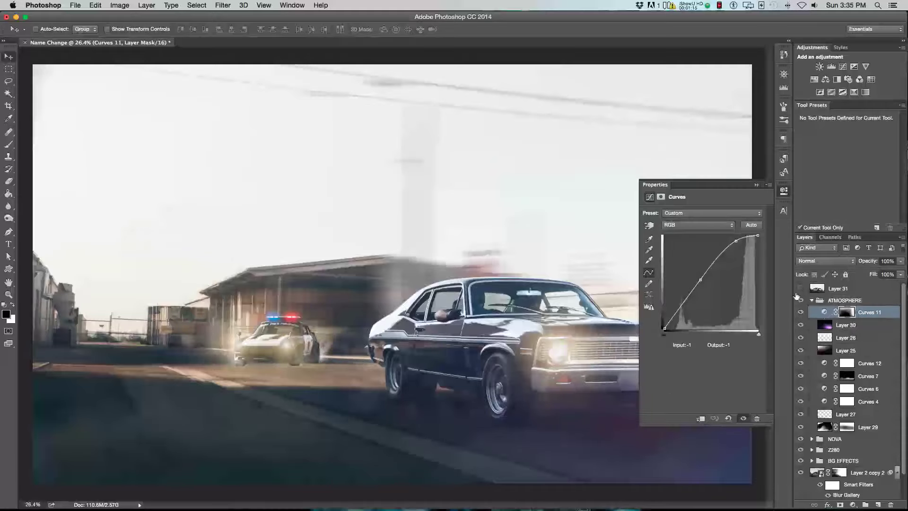
Step: Add a point near the top of Curves 11's curve and deselect all layers
left_click(736, 240)
left_click(784, 190)
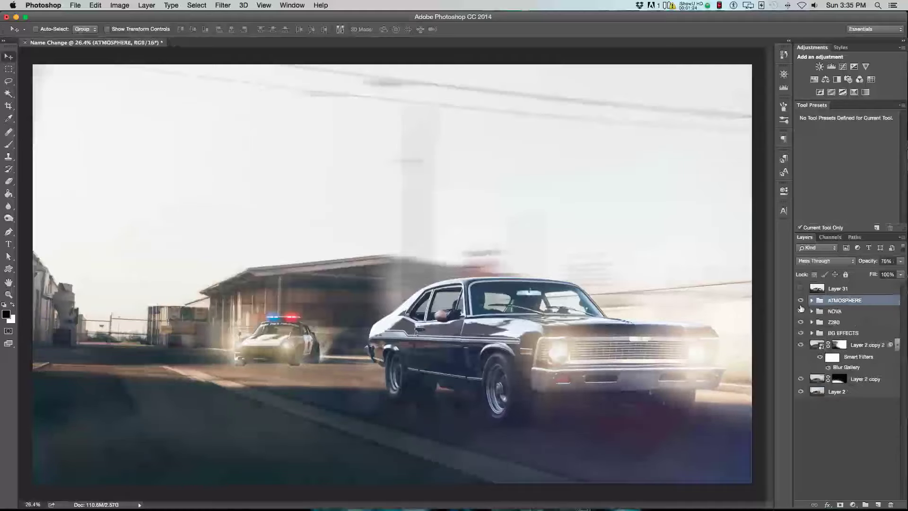
left_click(849, 451)
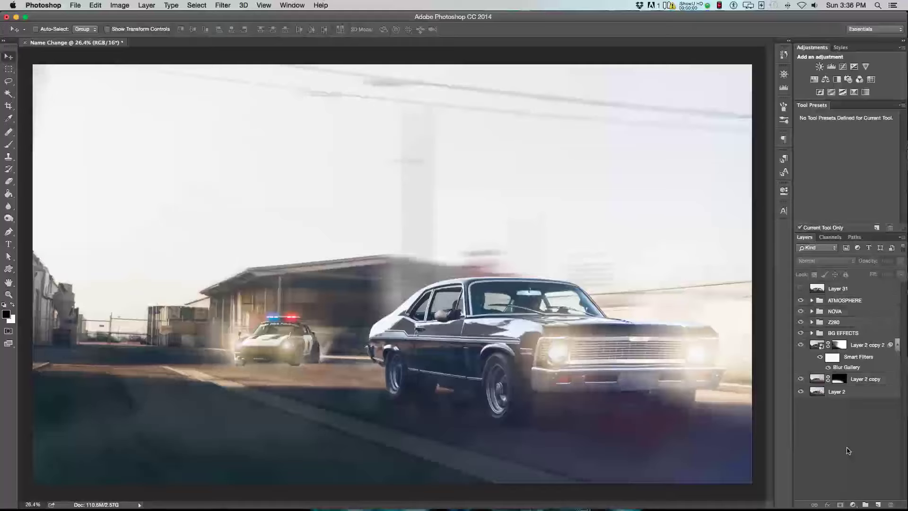